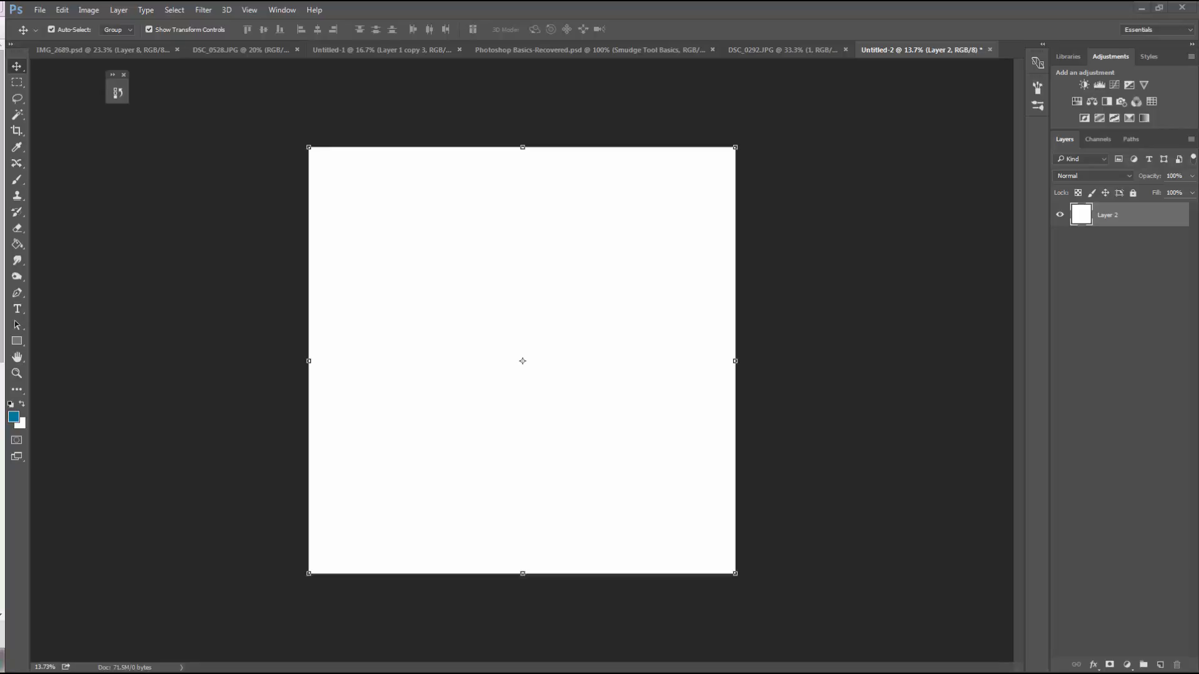
Place the dec 2_183 image from the Rhinos folder as an embedded object and move it to the canvas's upper-left area.
{"action": "left_click", "coordinate": [40, 10]}
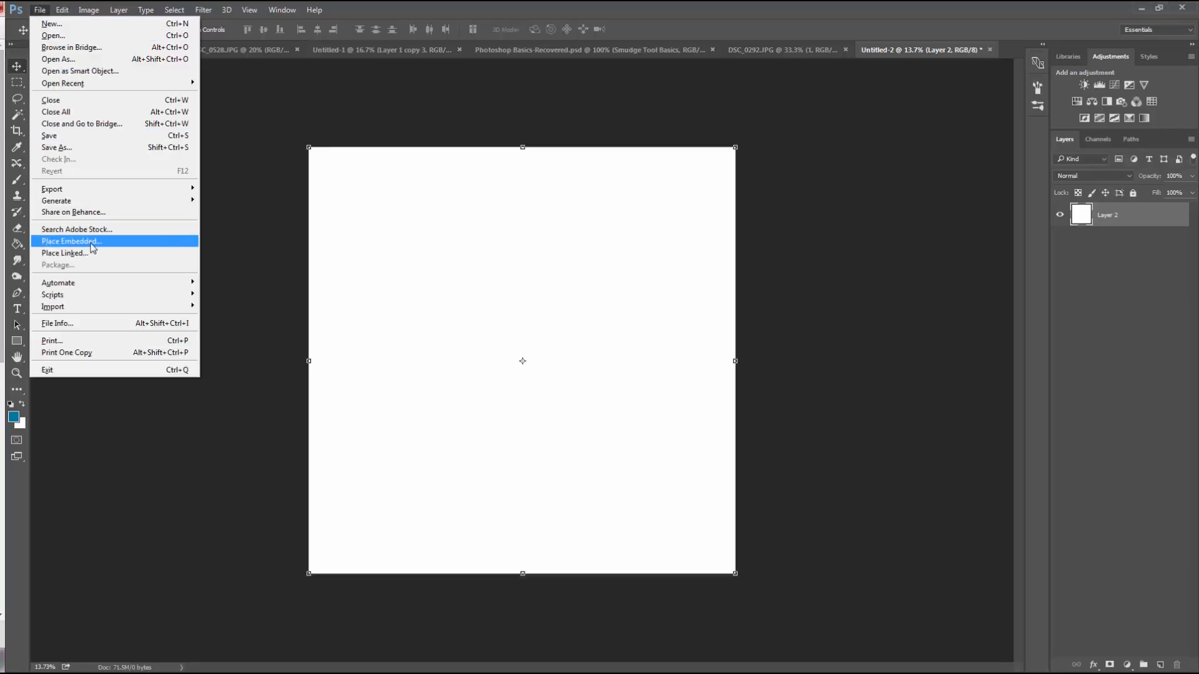
{"action": "left_click", "coordinate": [93, 243]}
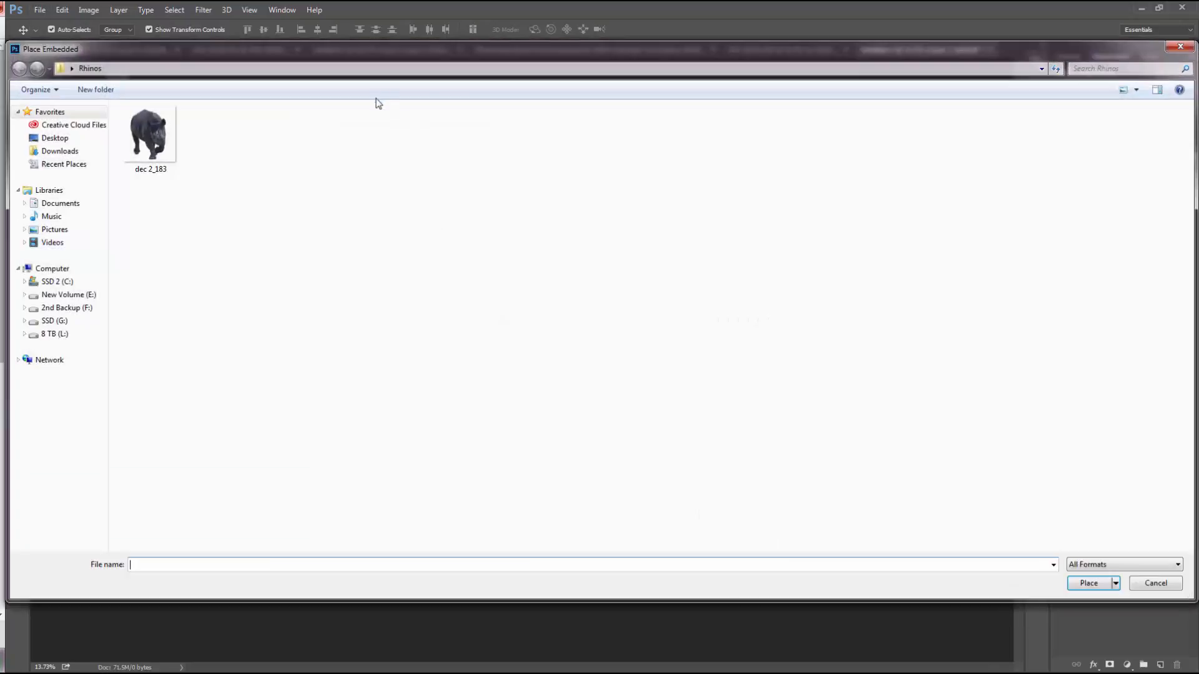
{"action": "left_click_drag", "start_coordinate": [312, 56], "coordinate": [312, 39]}
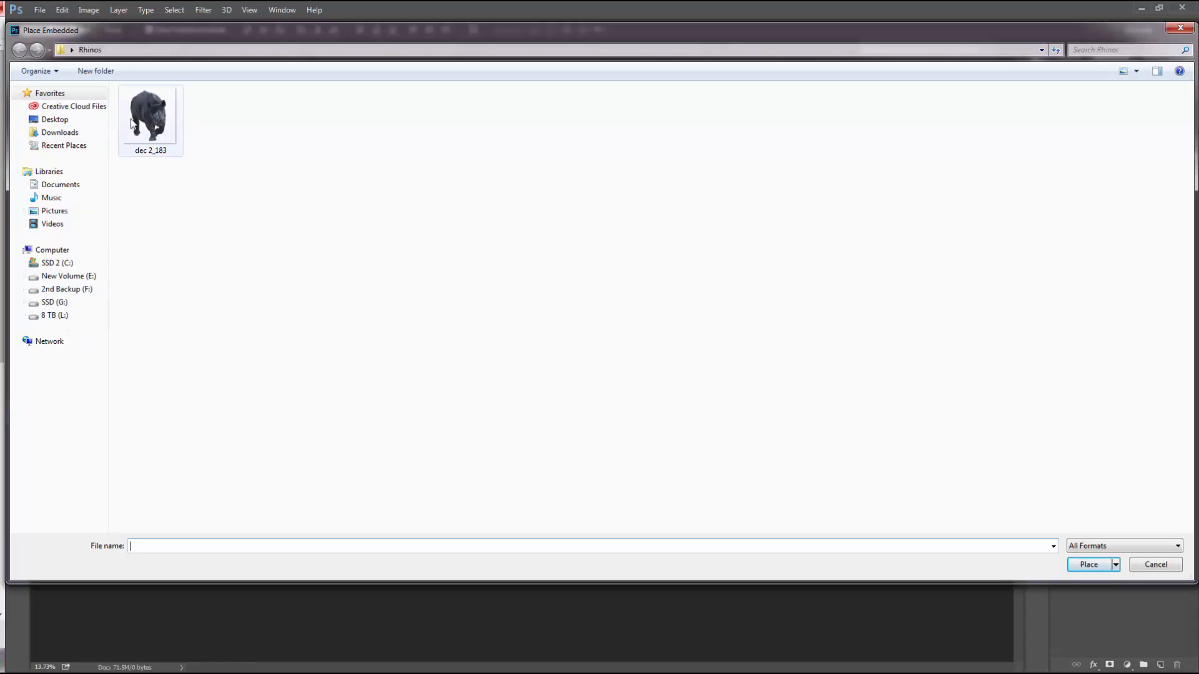
{"action": "left_click", "coordinate": [156, 122]}
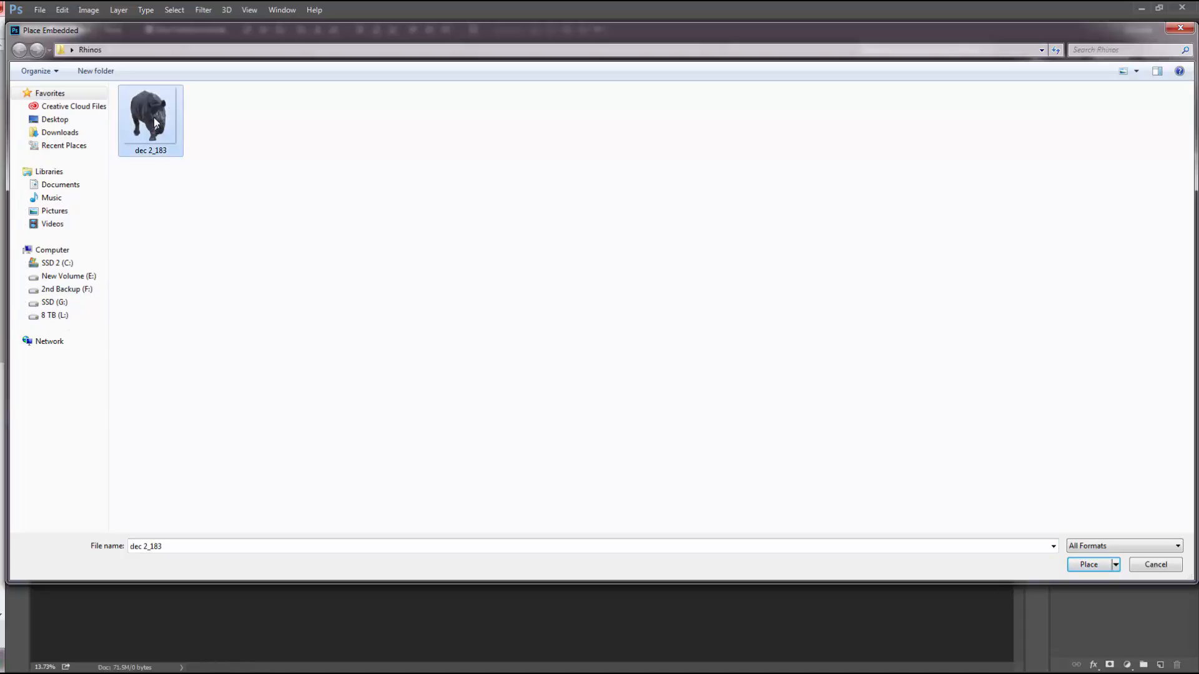
{"action": "left_click", "coordinate": [1088, 565]}
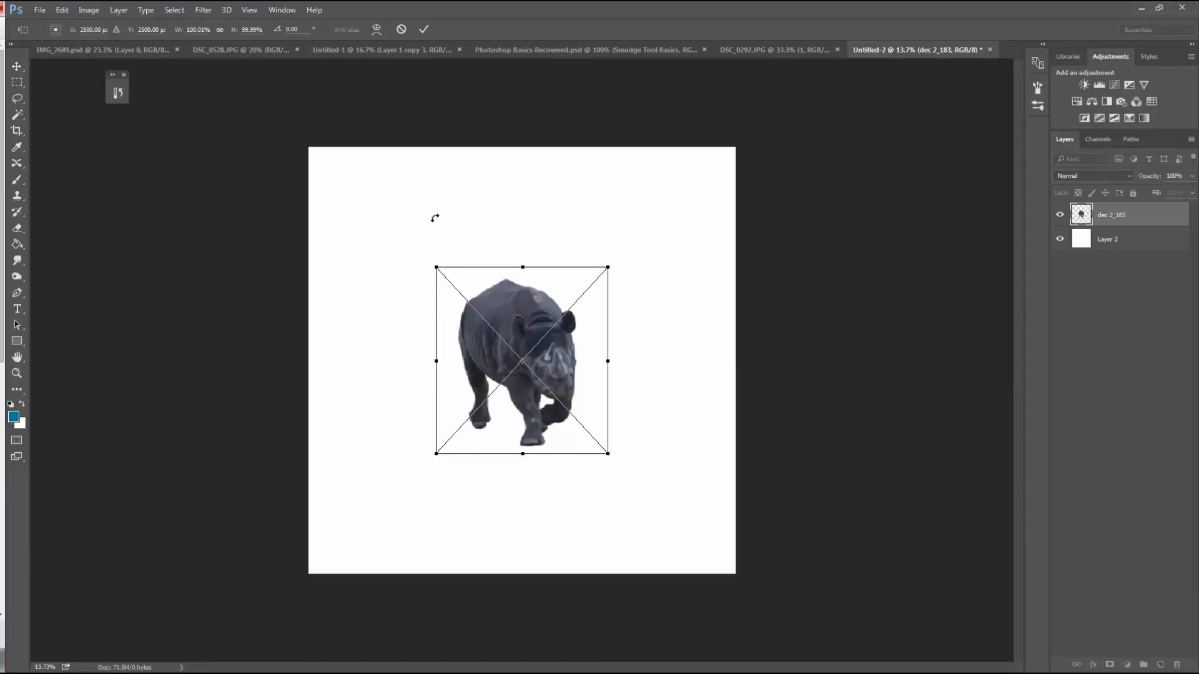
{"action": "key", "text": "Return"}
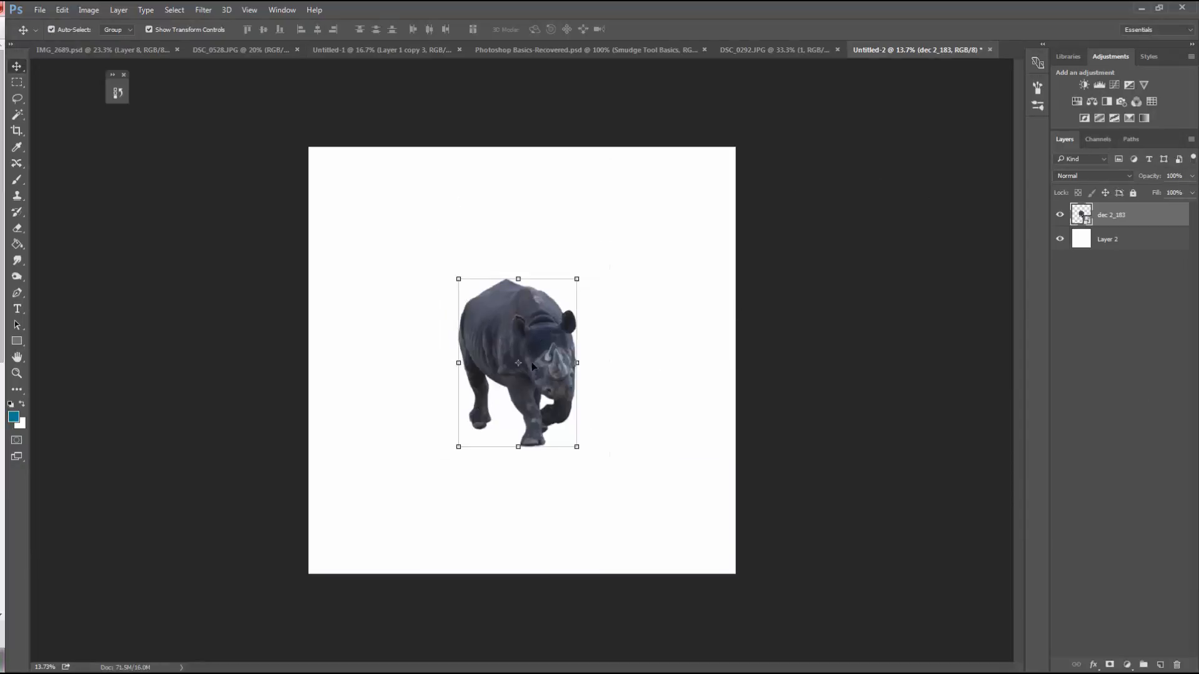
{"action": "left_click_drag", "start_coordinate": [550, 336], "coordinate": [425, 214]}
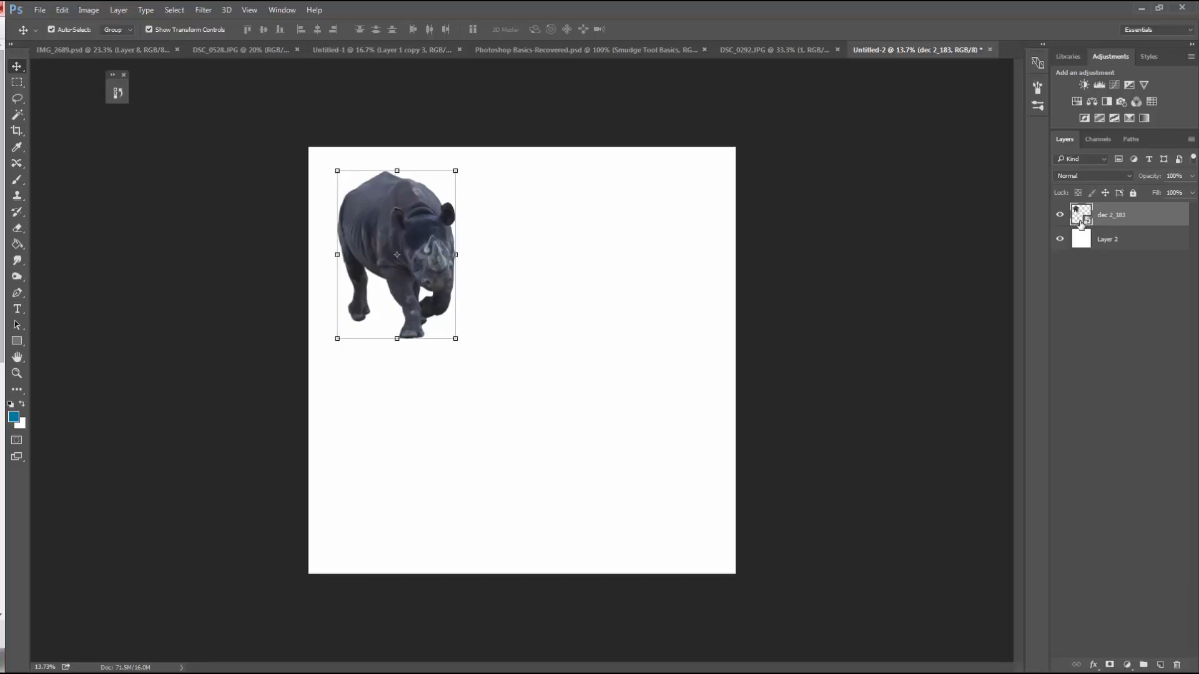
Rename the placed rhino layer as Embedded.
{"action": "double_click", "coordinate": [1111, 216]}
{"action": "type", "text": "Embroi"}
{"action": "key", "text": "BackSpace"}
{"action": "type", "text": "edded"}
{"action": "key", "text": "Return"}
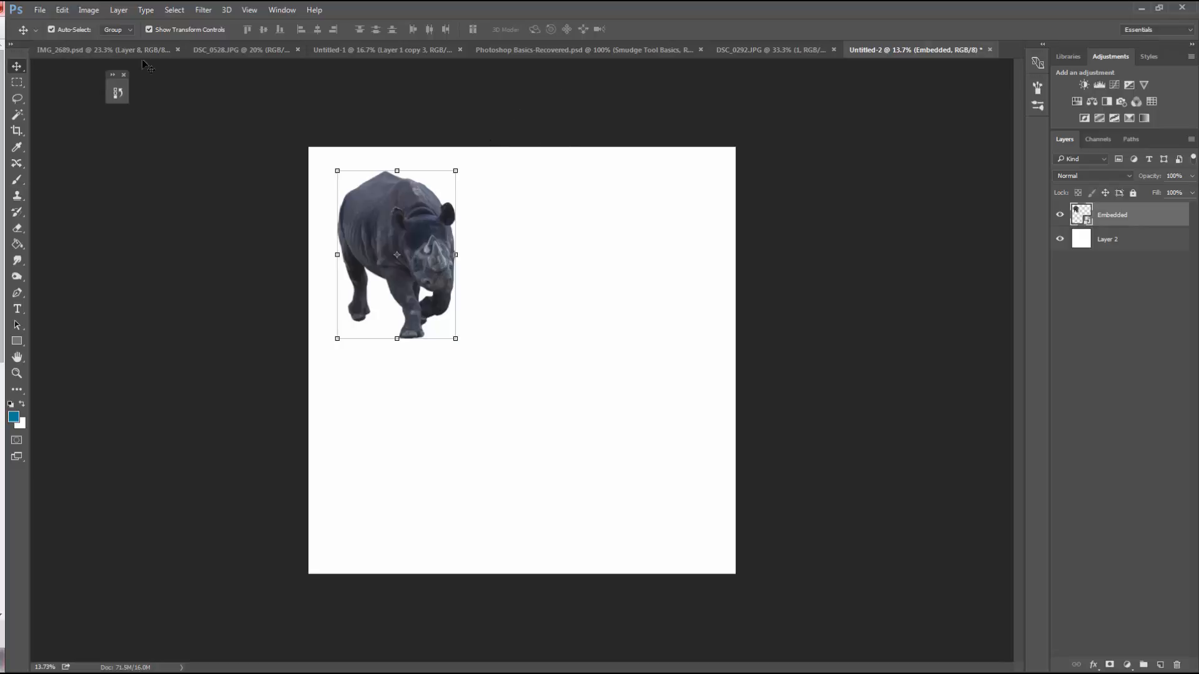
Place dec 2_183 again as a linked object and position it in the lower-right area of the canvas.
{"action": "left_click", "coordinate": [43, 14]}
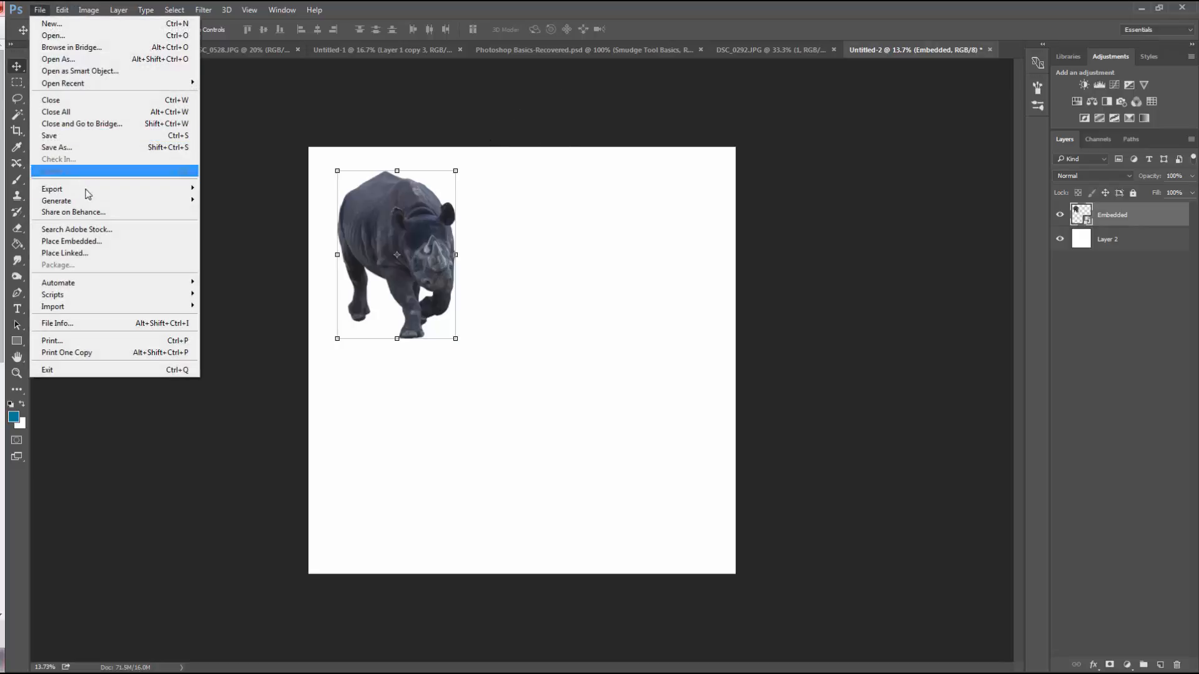
{"action": "left_click", "coordinate": [95, 253]}
{"action": "left_click", "coordinate": [149, 116]}
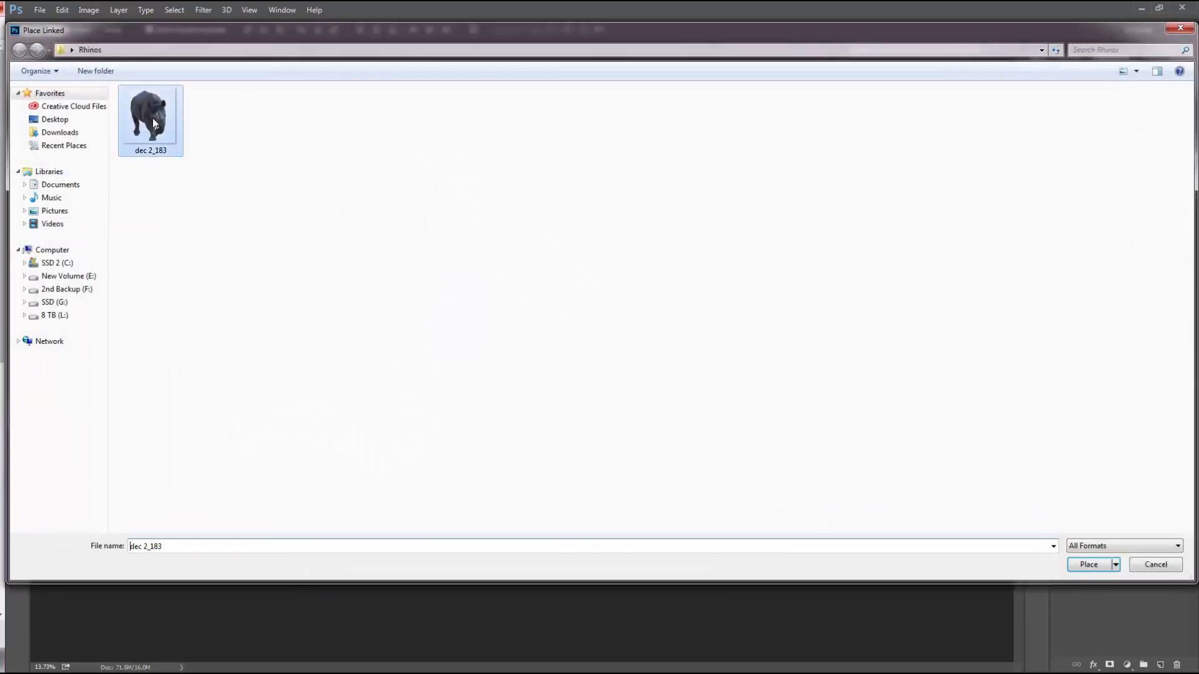
{"action": "left_click", "coordinate": [1067, 561]}
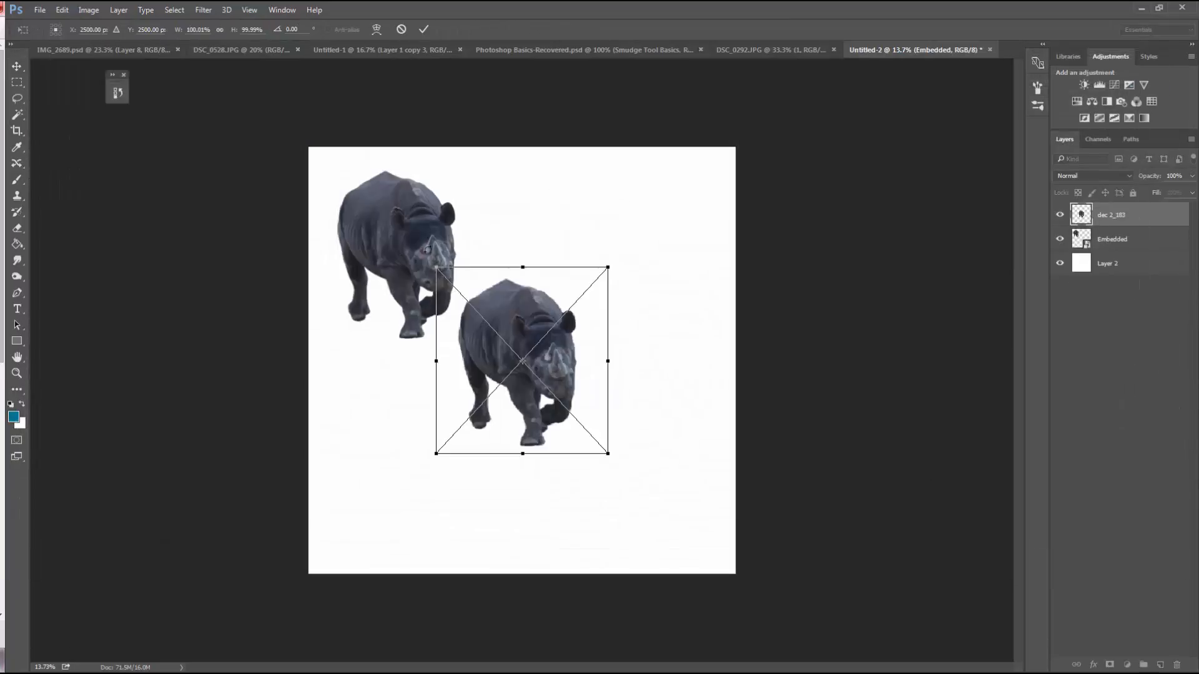
{"action": "left_click_drag", "start_coordinate": [537, 384], "coordinate": [611, 455]}
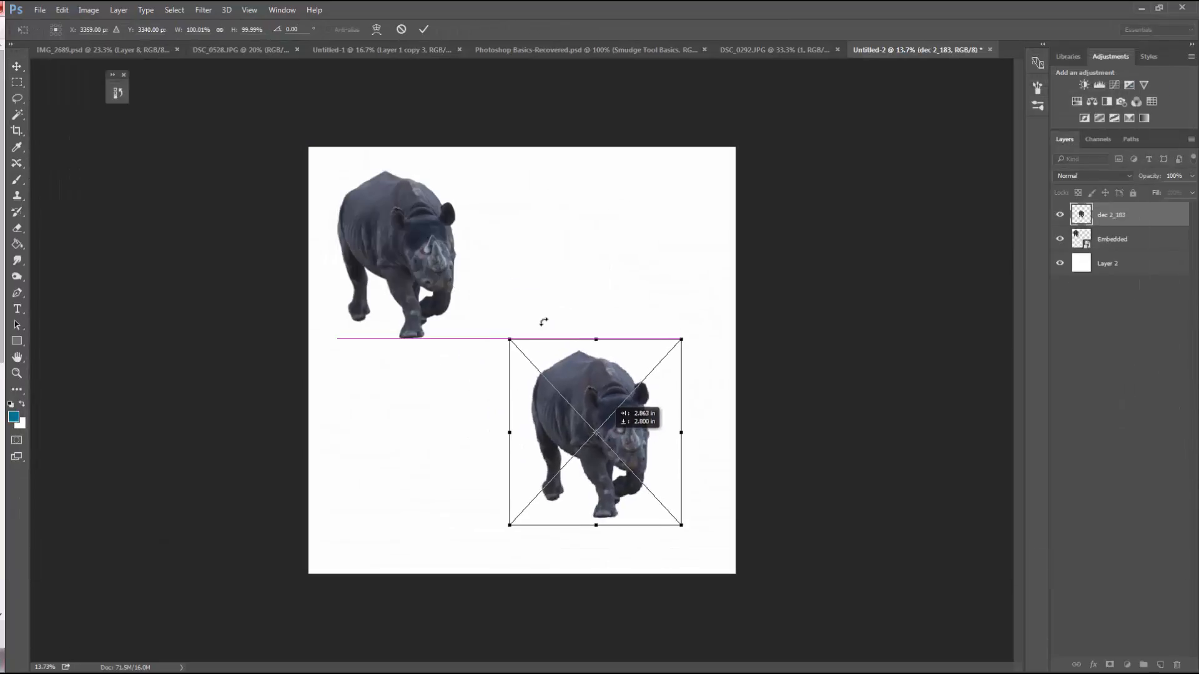
{"action": "left_click", "coordinate": [424, 30]}
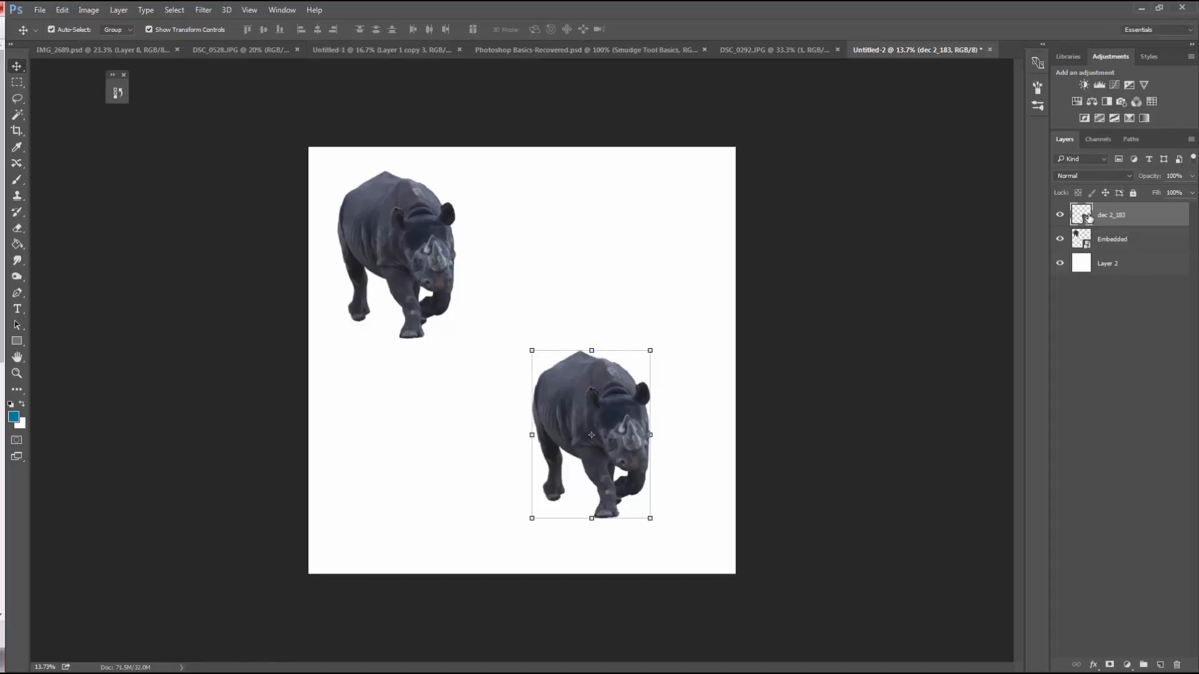
Rename the second placed rhino layer as Linked.
{"action": "double_click", "coordinate": [1114, 215]}
{"action": "type", "text": "r"}
{"action": "type", "text": "inked"}
{"action": "key", "text": "Return"}
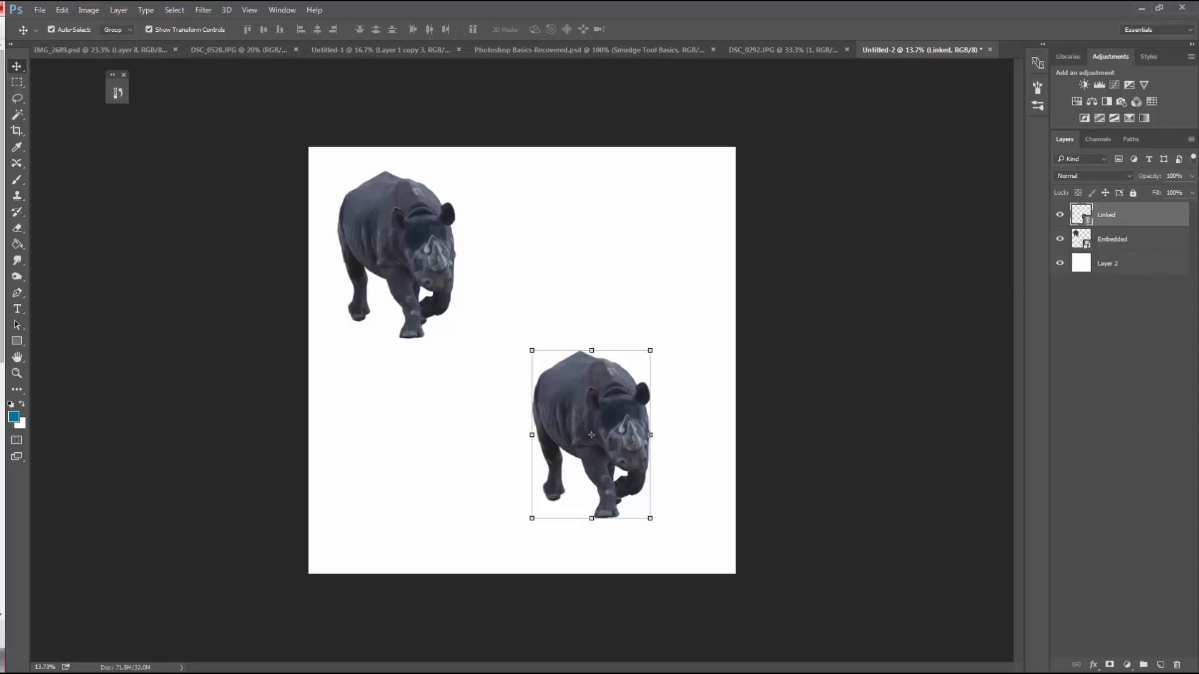
Shrink the document window to view the Rhinos folder on the desktop, and restore the full-size window.
{"action": "double_click", "coordinate": [666, 15]}
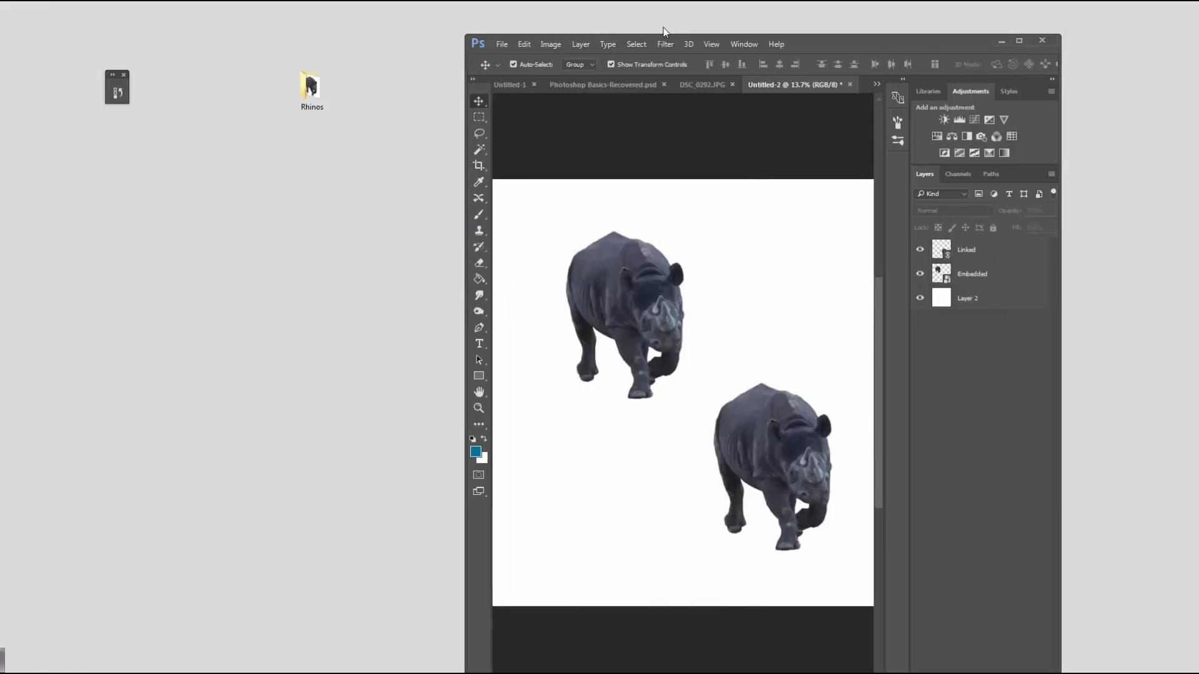
{"action": "left_click_drag", "start_coordinate": [868, 46], "coordinate": [992, 18]}
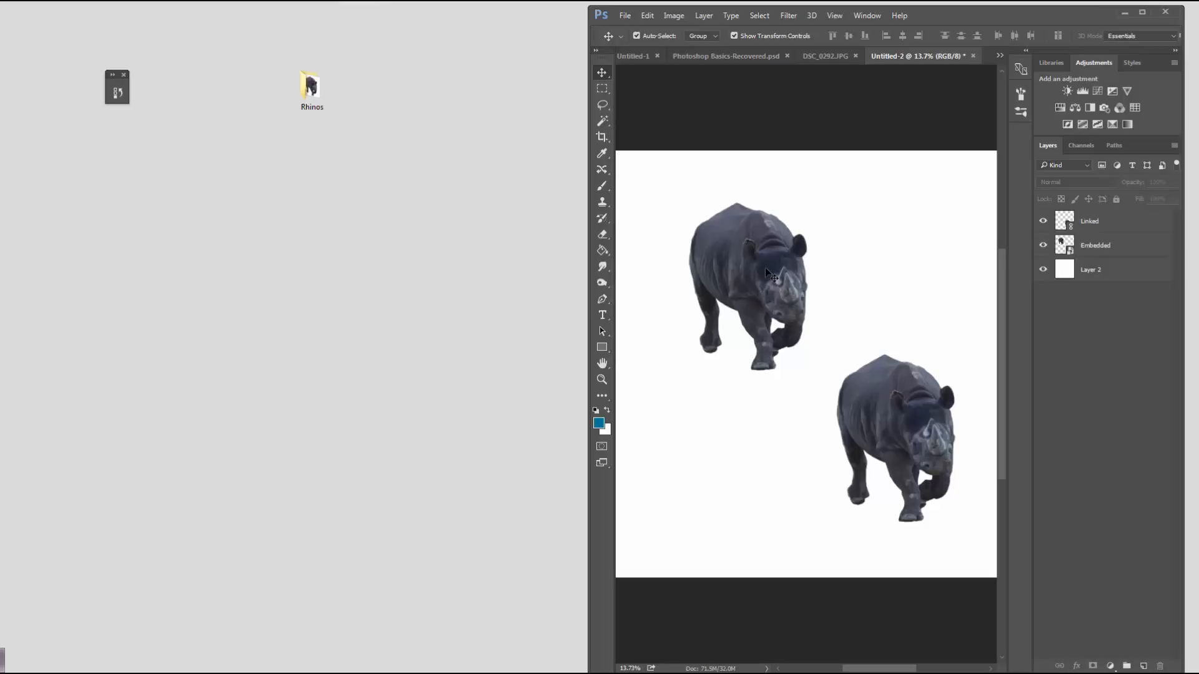
{"action": "left_click", "coordinate": [306, 100]}
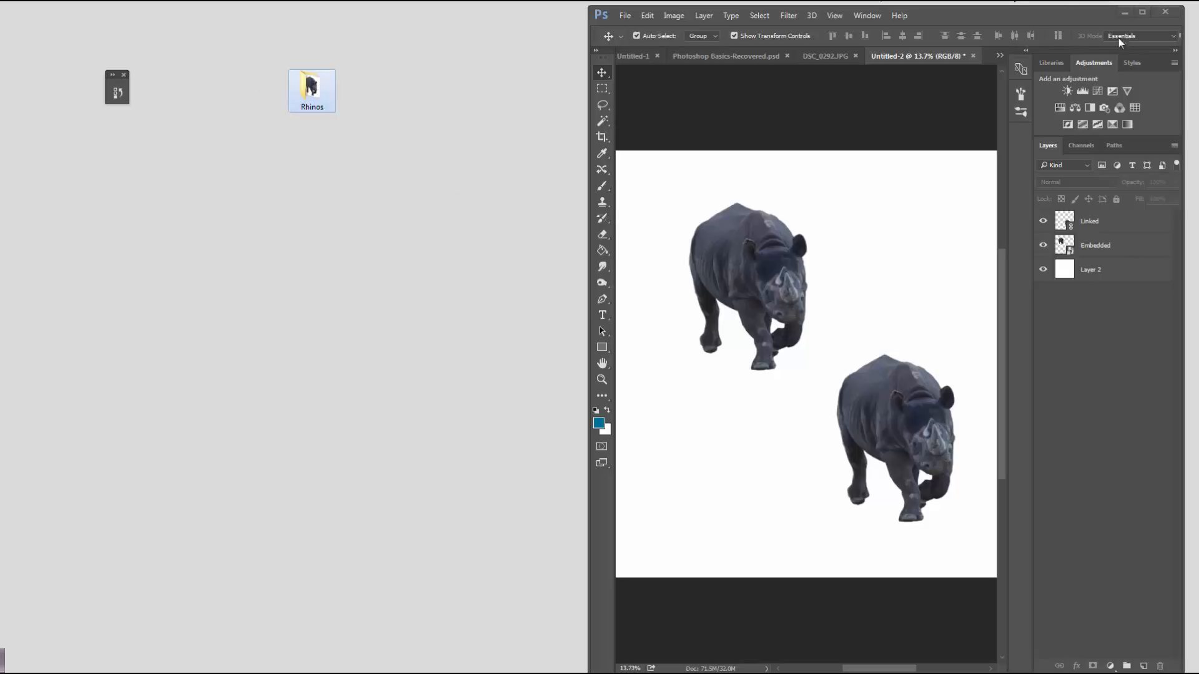
{"action": "left_click", "coordinate": [1142, 14]}
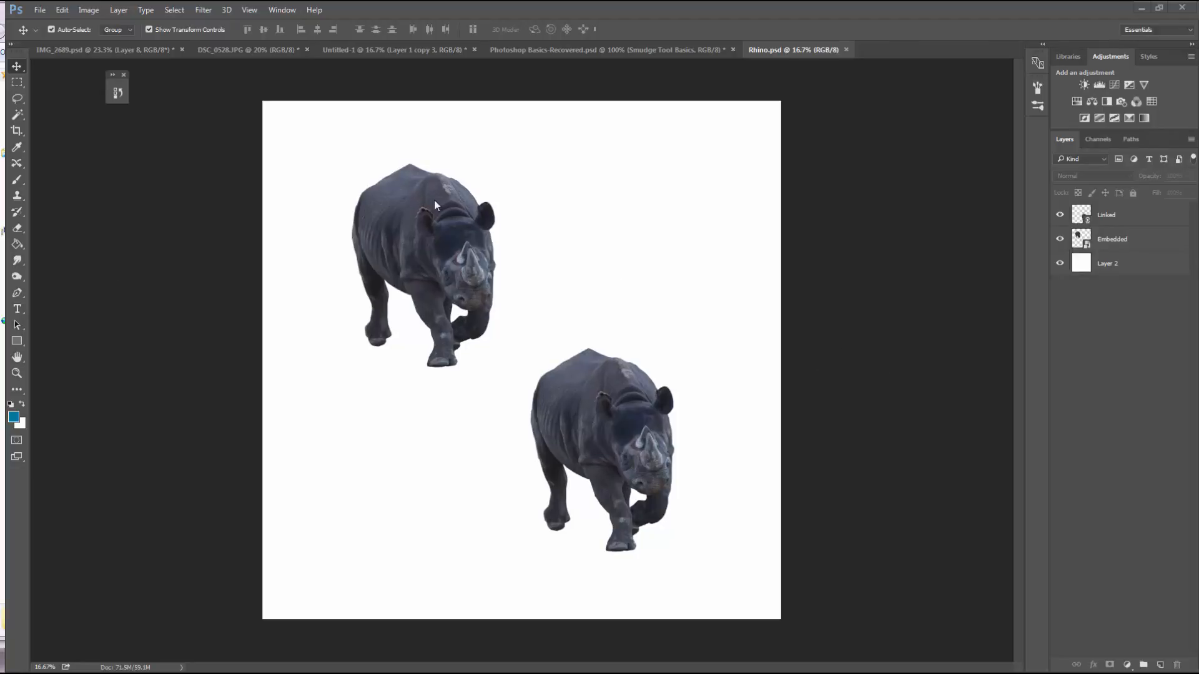
Save the document as a layered Photoshop file named Rhino in the Rhinos folder and check the folder's contents.
{"action": "left_click", "coordinate": [42, 10]}
{"action": "left_click", "coordinate": [76, 147]}
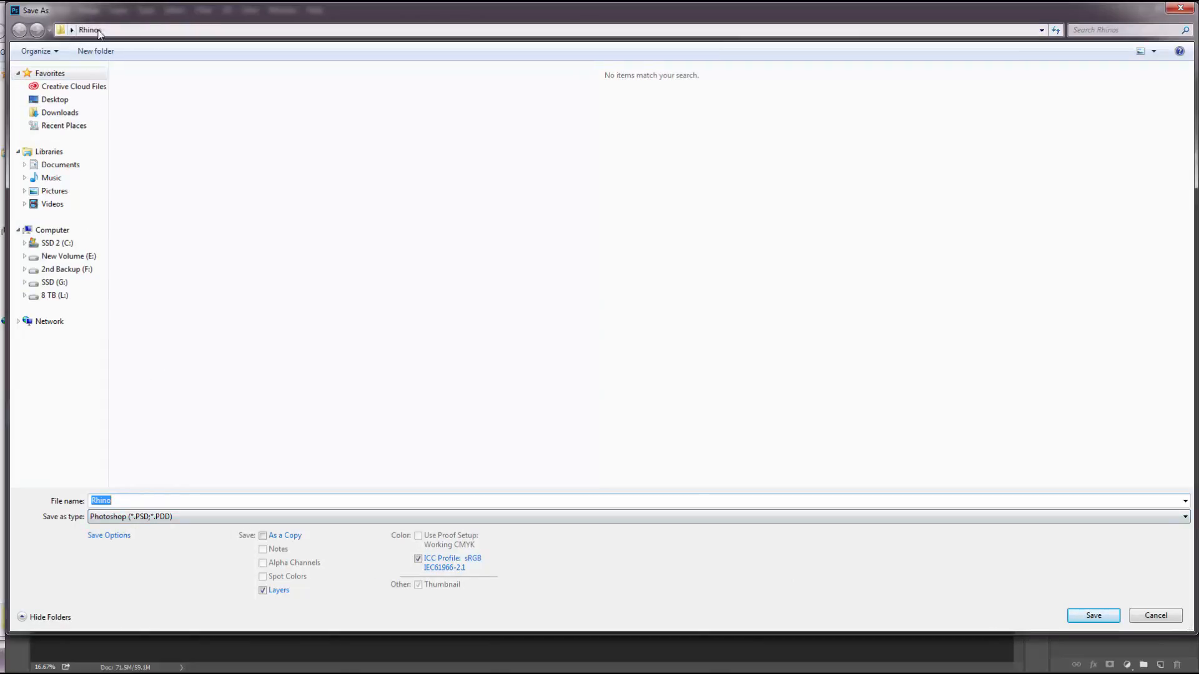
{"action": "left_click", "coordinate": [1093, 615]}
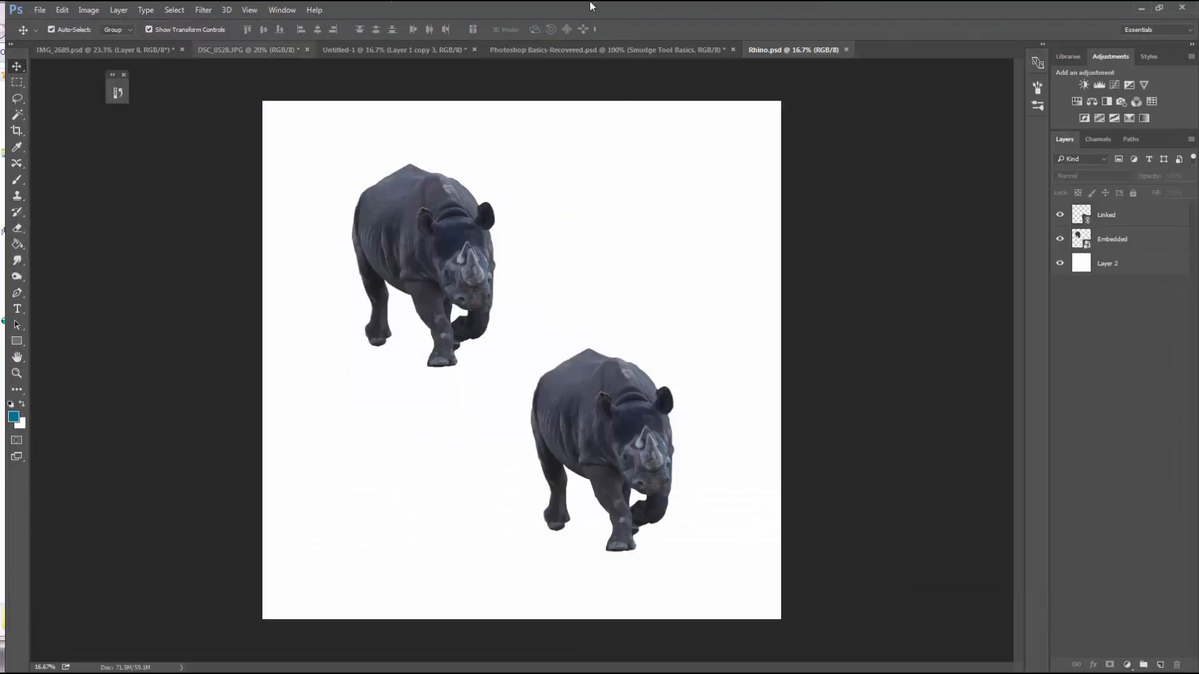
{"action": "double_click", "coordinate": [708, 7]}
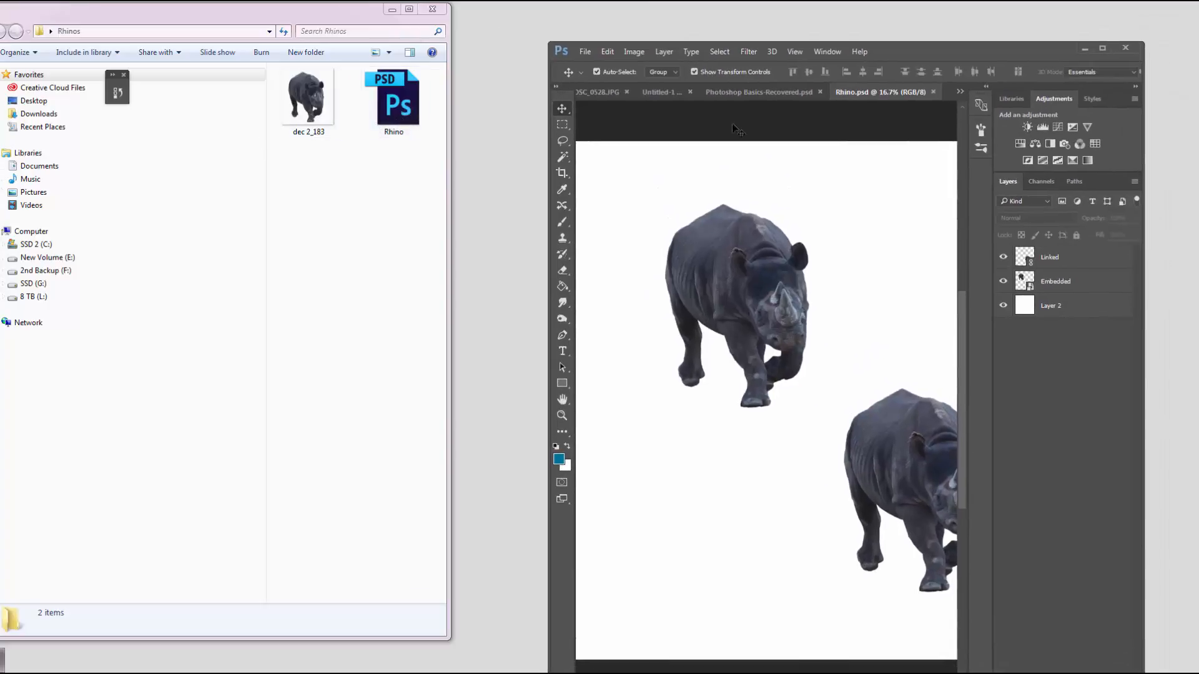
{"action": "left_click", "coordinate": [1102, 50]}
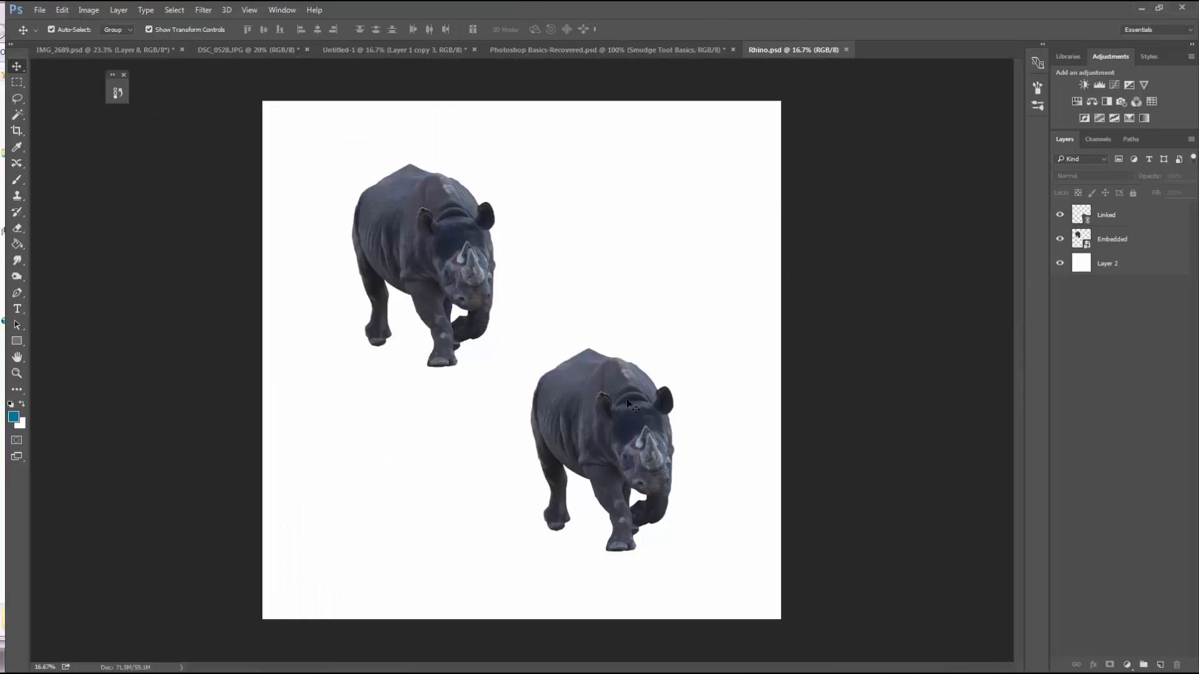
Move the Linked layer's rhino slightly down and to the right.
{"action": "left_click", "coordinate": [1106, 215]}
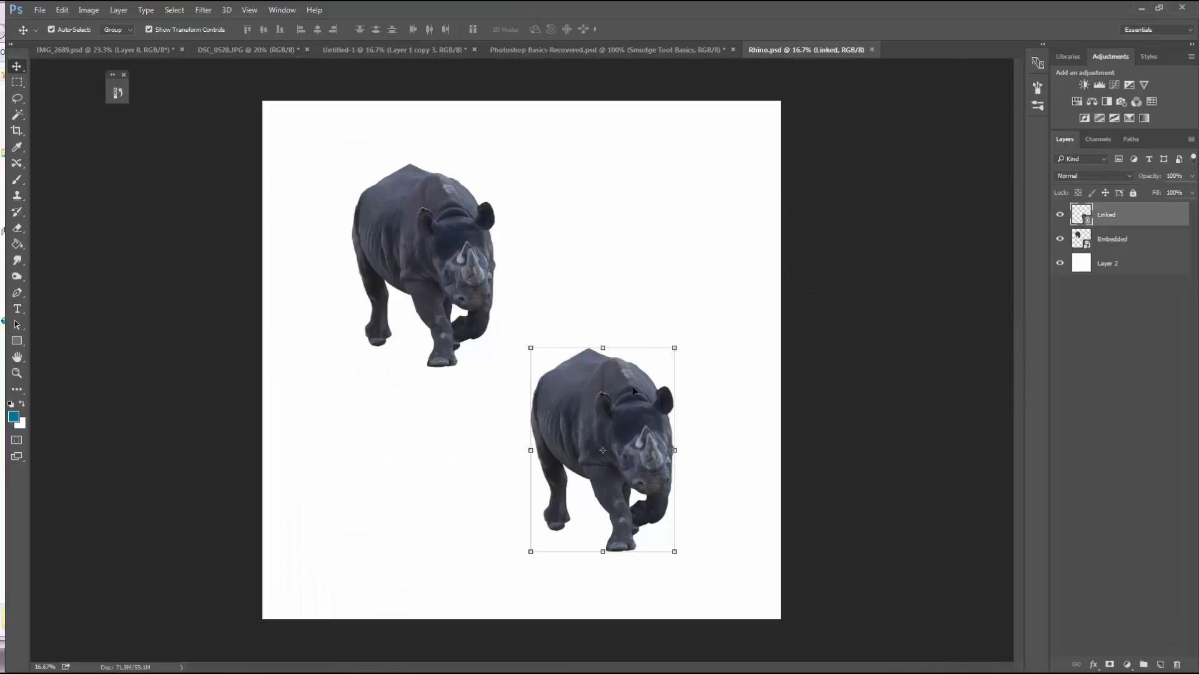
{"action": "left_click_drag", "start_coordinate": [595, 345], "coordinate": [637, 439]}
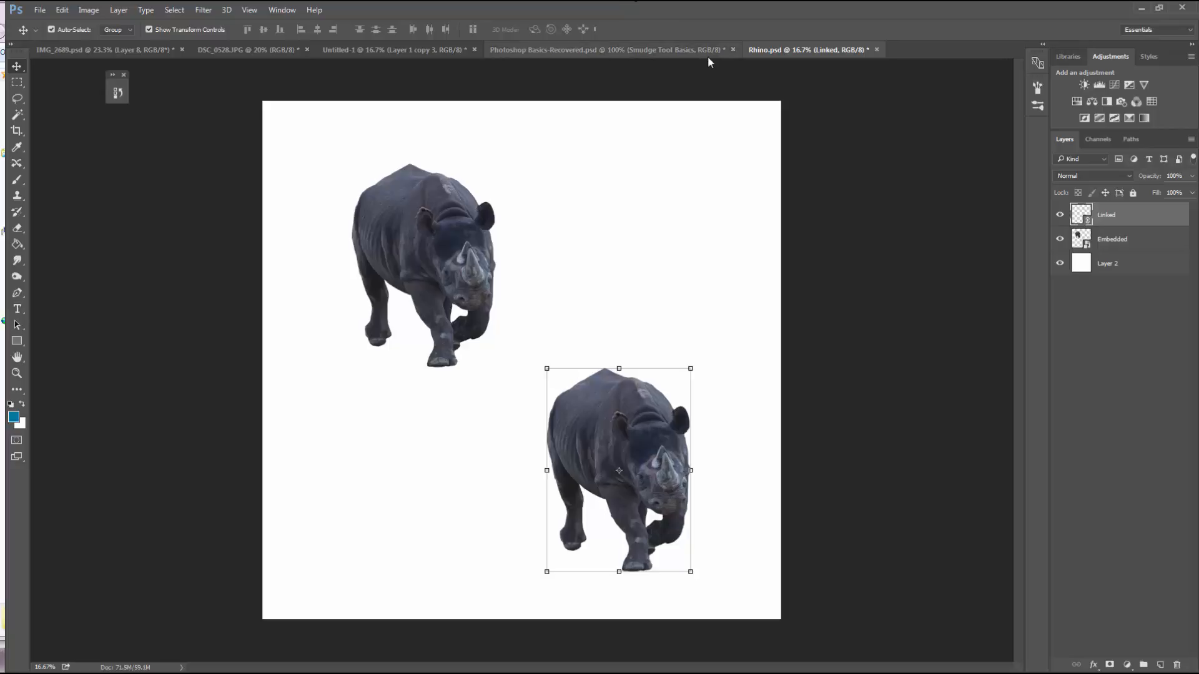
Shrink the window beside the Rhinos folder and close Rhino.psd without saving the changes.
{"action": "left_click_drag", "start_coordinate": [708, 10], "coordinate": [673, 1]}
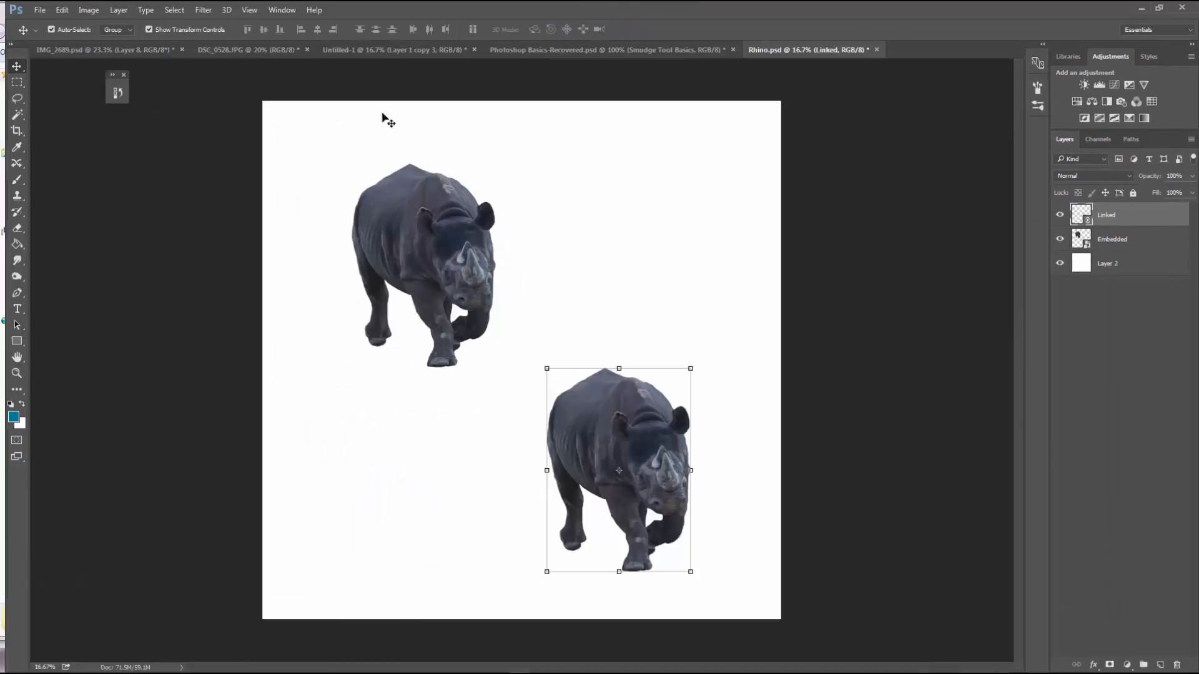
{"action": "double_click", "coordinate": [866, 5]}
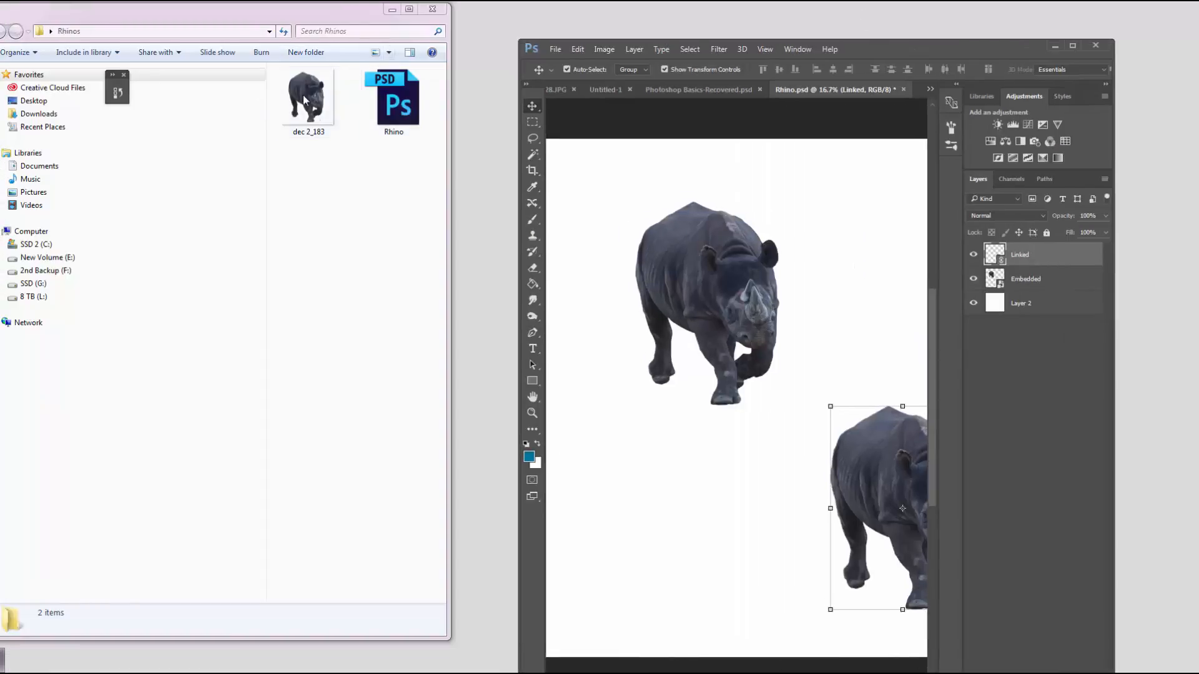
{"action": "left_click", "coordinate": [902, 90]}
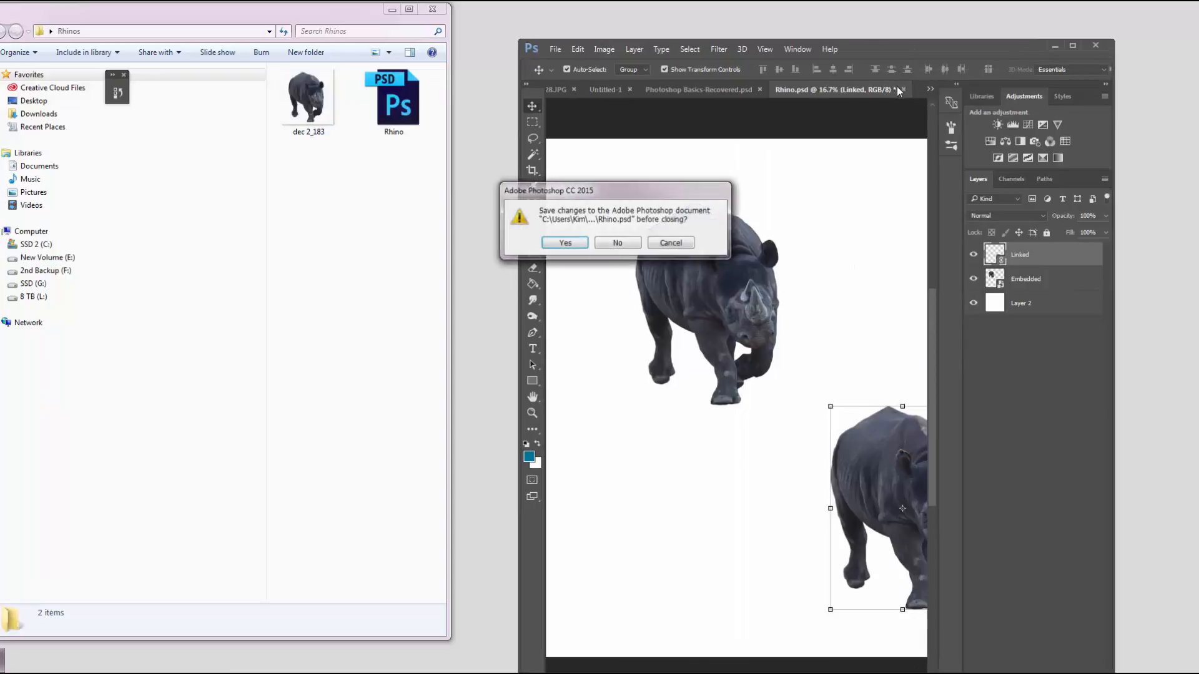
{"action": "left_click", "coordinate": [627, 245]}
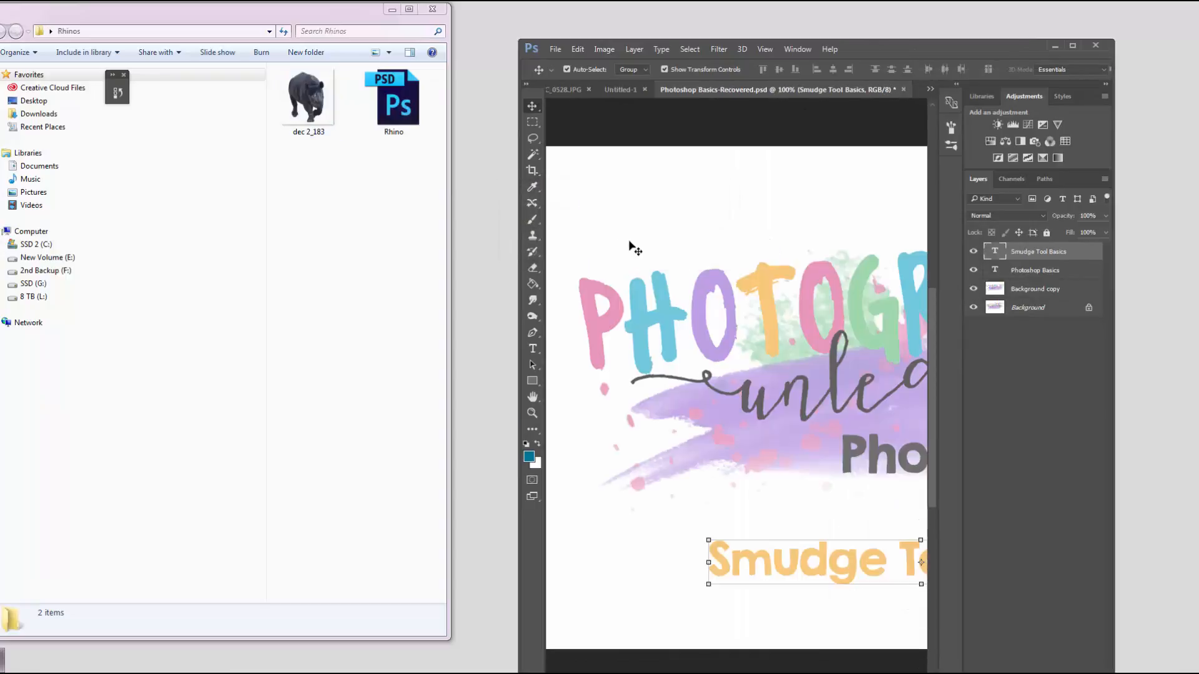
Delete the source image dec 2_183 from the Rhinos folder, sending it to the Recycle Bin.
{"action": "left_click", "coordinate": [313, 128]}
{"action": "key", "text": "Delete"}
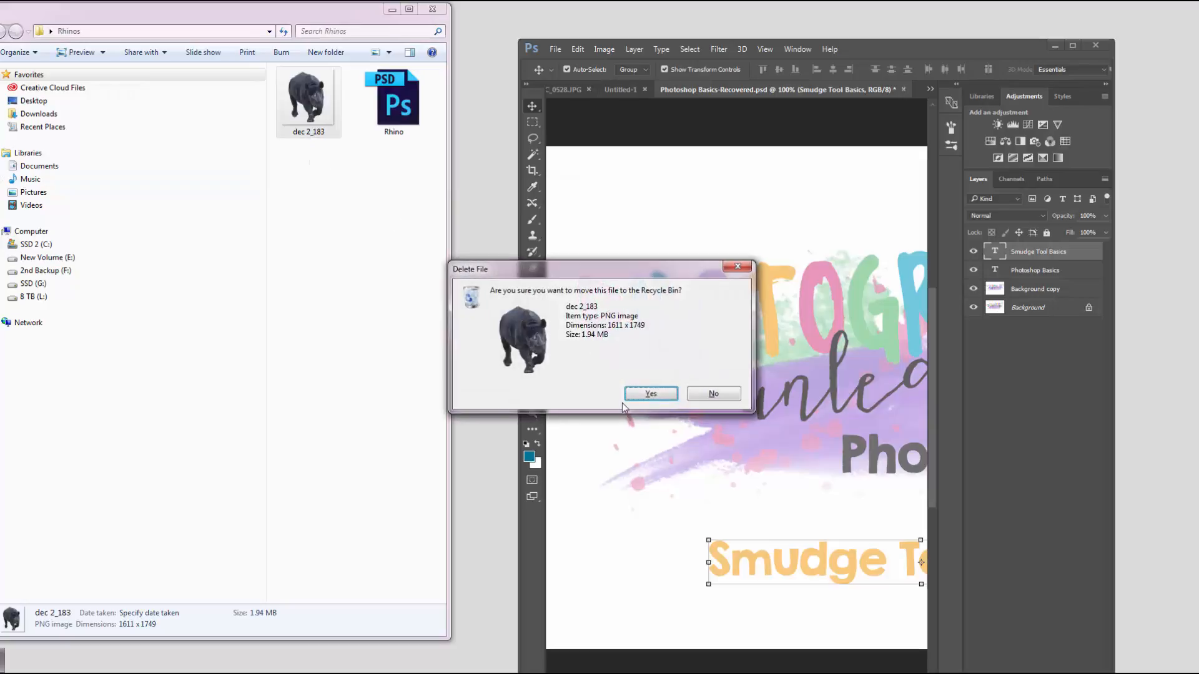
{"action": "left_click", "coordinate": [634, 394]}
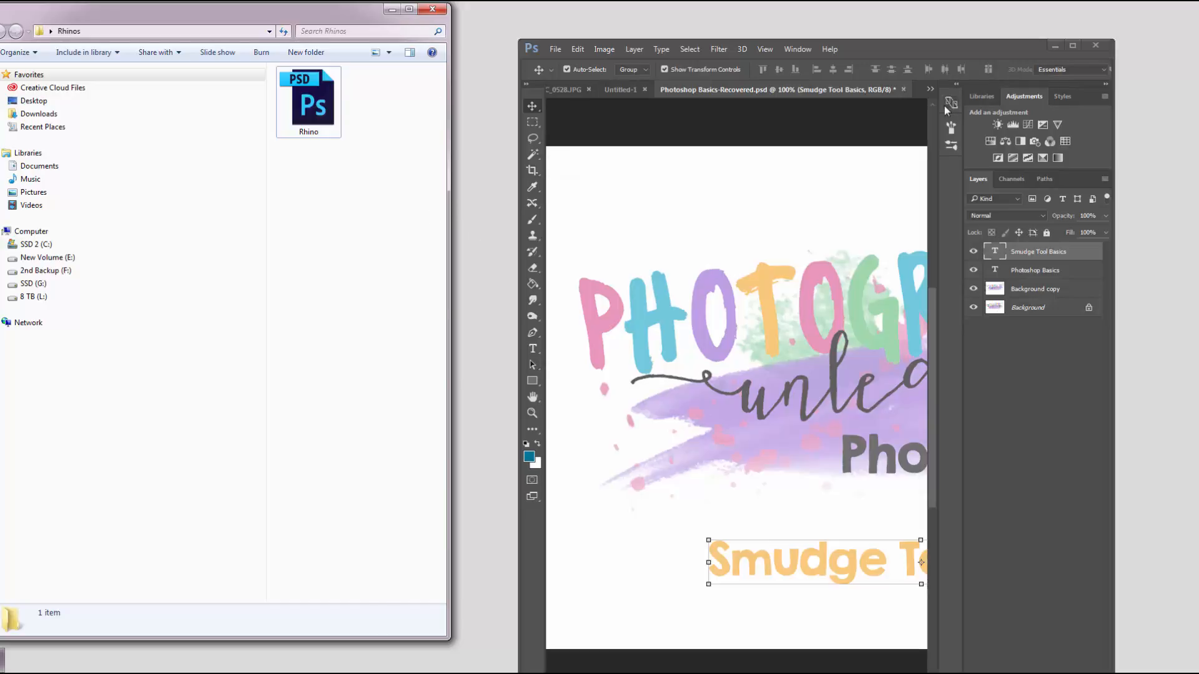
Reopen Rhino from the Rhinos folder, look for a file to relink, and dismiss the missing-asset list without relinking.
{"action": "double_click", "coordinate": [336, 115]}
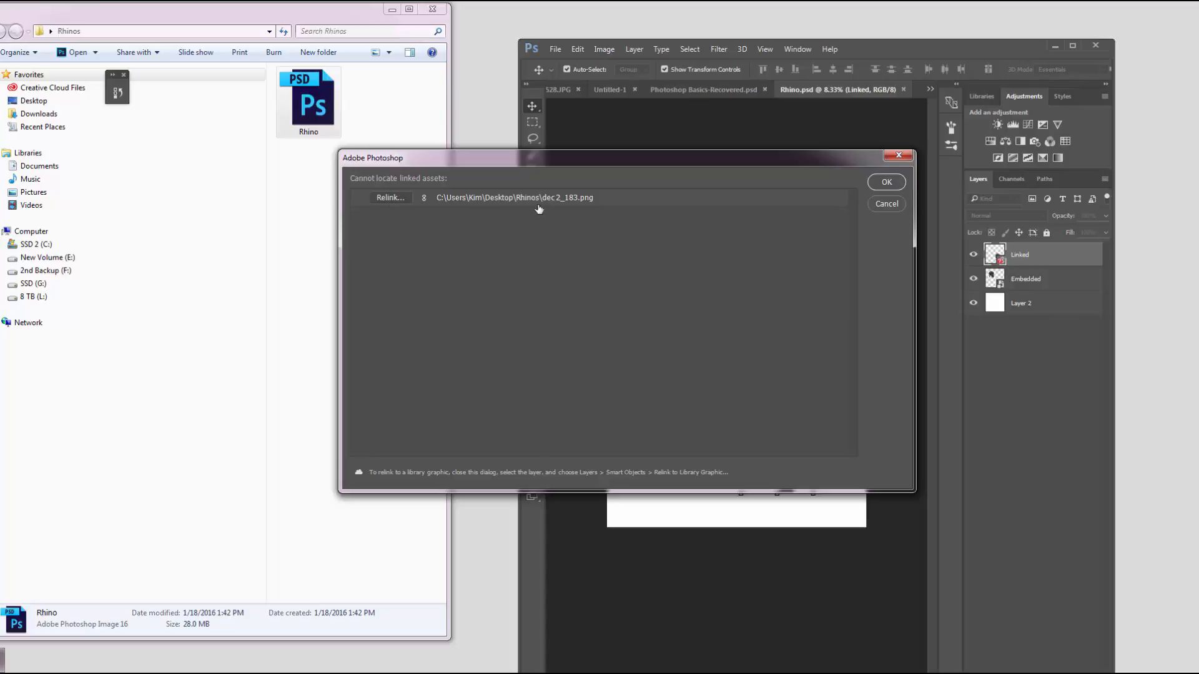
{"action": "left_click", "coordinate": [395, 198]}
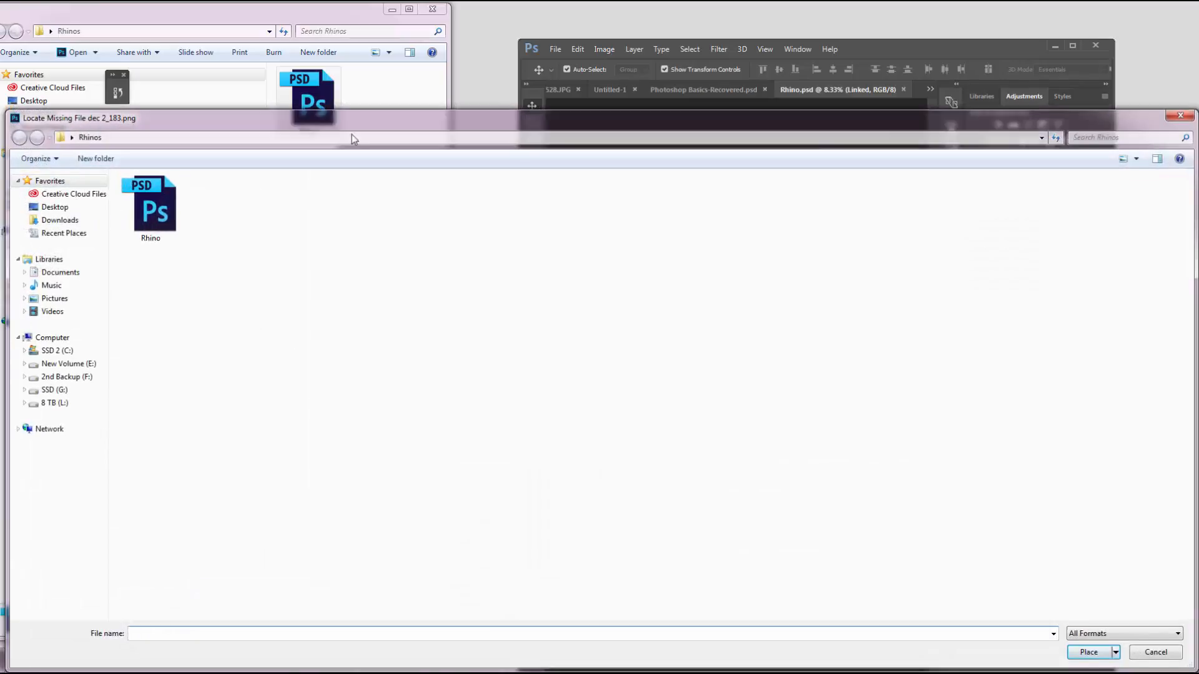
{"action": "left_click_drag", "start_coordinate": [349, 129], "coordinate": [350, 126]}
{"action": "left_click_drag", "start_coordinate": [184, 126], "coordinate": [215, 48]}
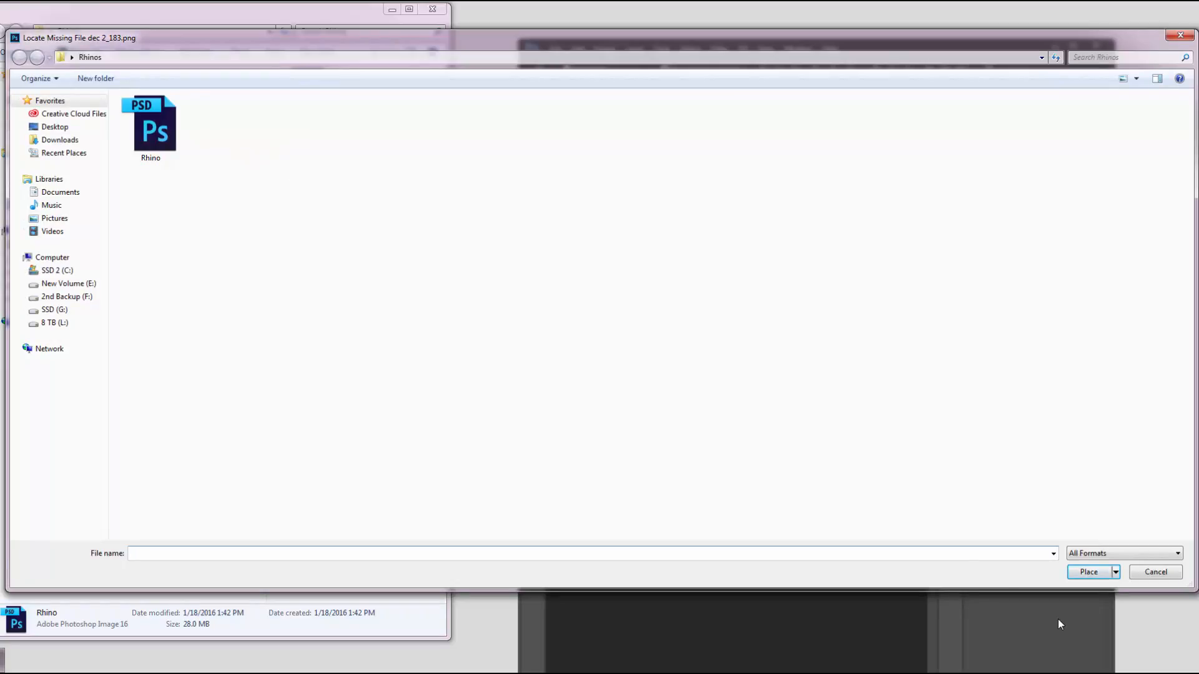
{"action": "left_click", "coordinate": [1131, 573]}
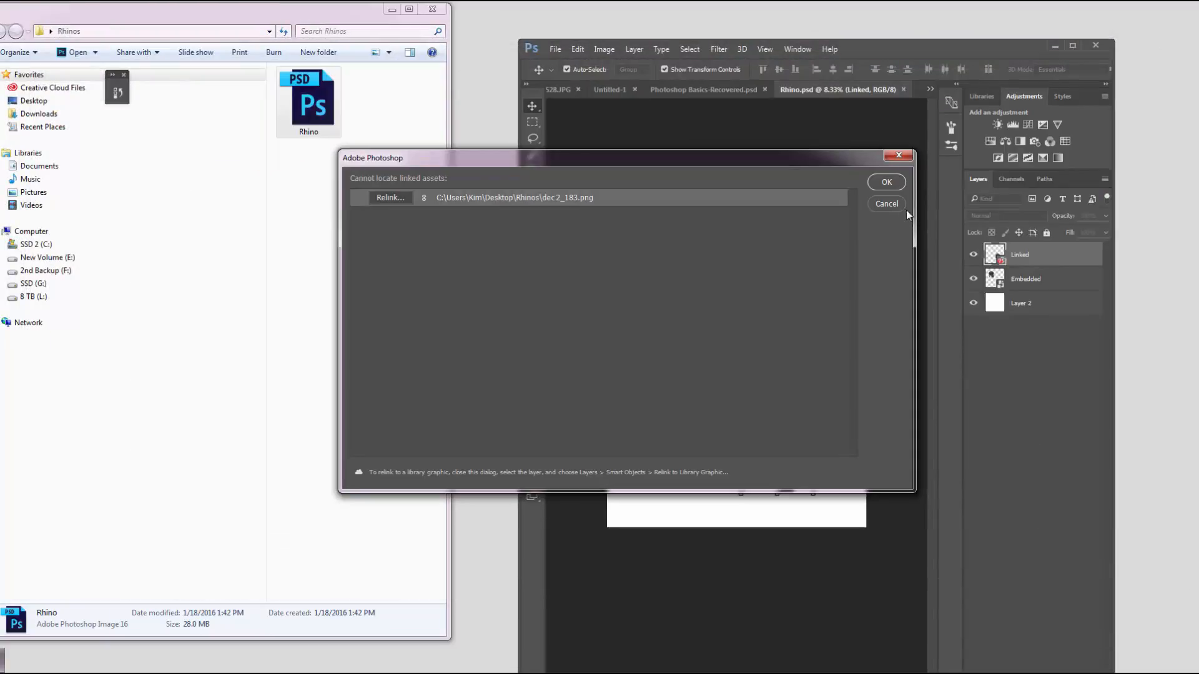
{"action": "left_click", "coordinate": [887, 184]}
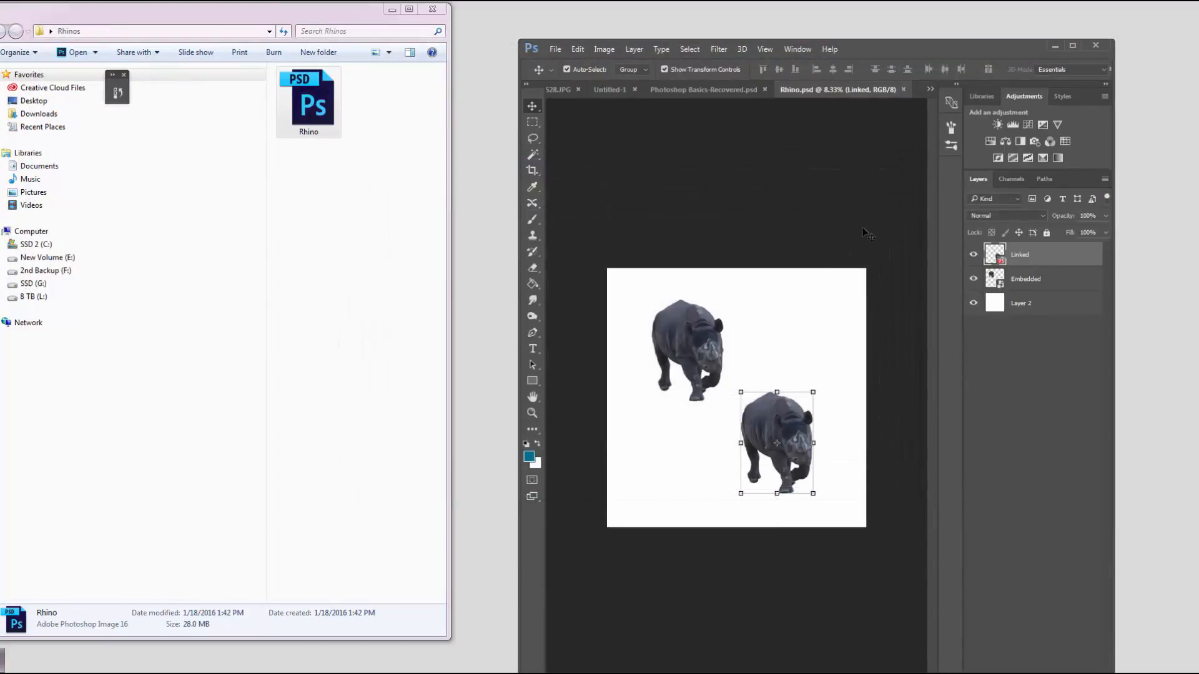
In the maximized window, nudge the Linked layer's rhino slightly to the right and try to transform it from its upper-left corner.
{"action": "left_click", "coordinate": [1071, 46]}
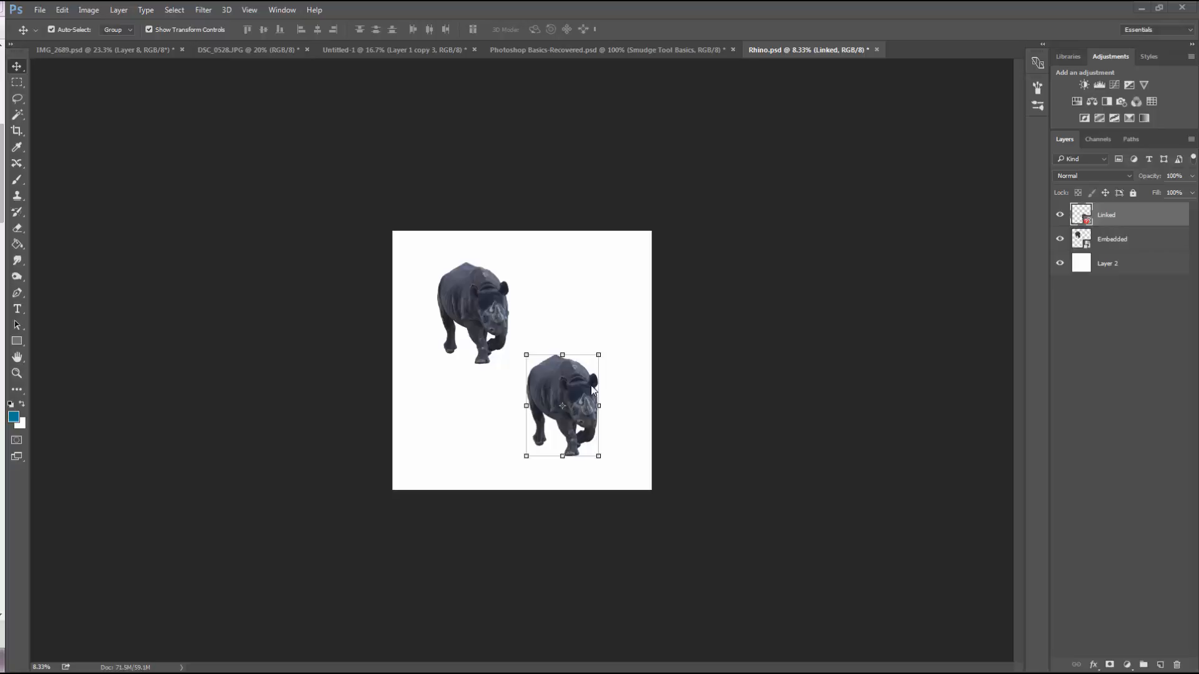
{"action": "mouse_move", "coordinate": [552, 457]}
{"action": "left_mouse_down"}
{"action": "mouse_move", "coordinate": [467, 398]}
{"action": "mouse_move", "coordinate": [592, 399]}
{"action": "mouse_move", "coordinate": [555, 460]}
{"action": "left_mouse_up"}
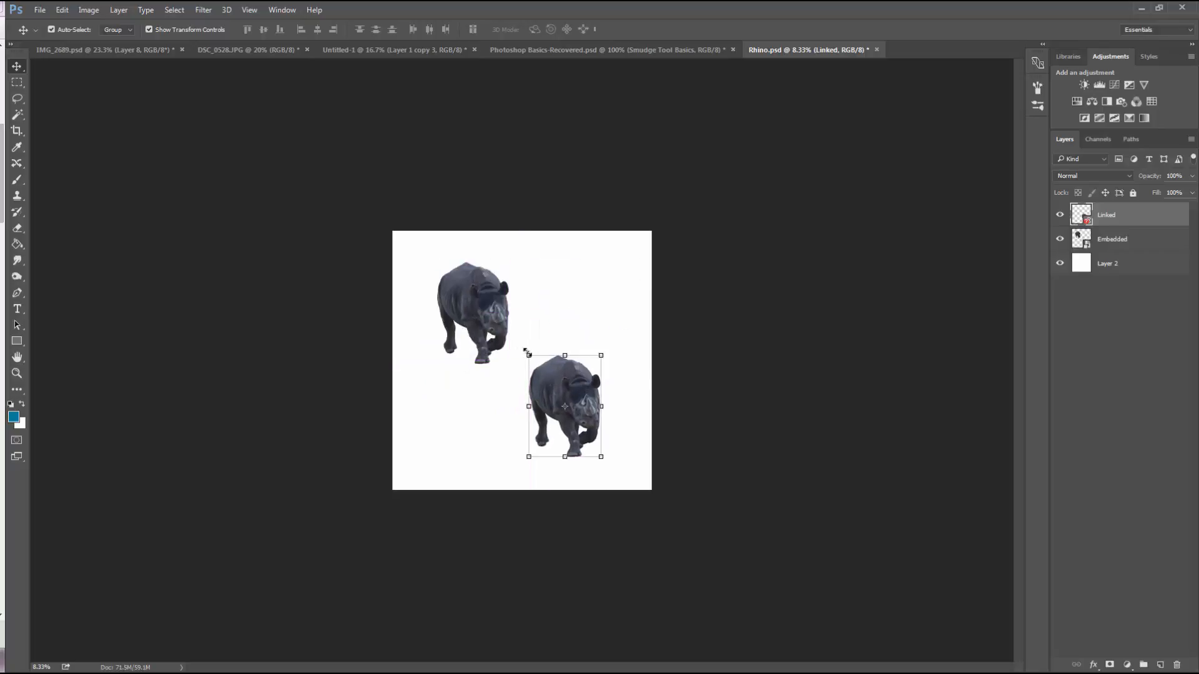
{"action": "left_click", "coordinate": [530, 357]}
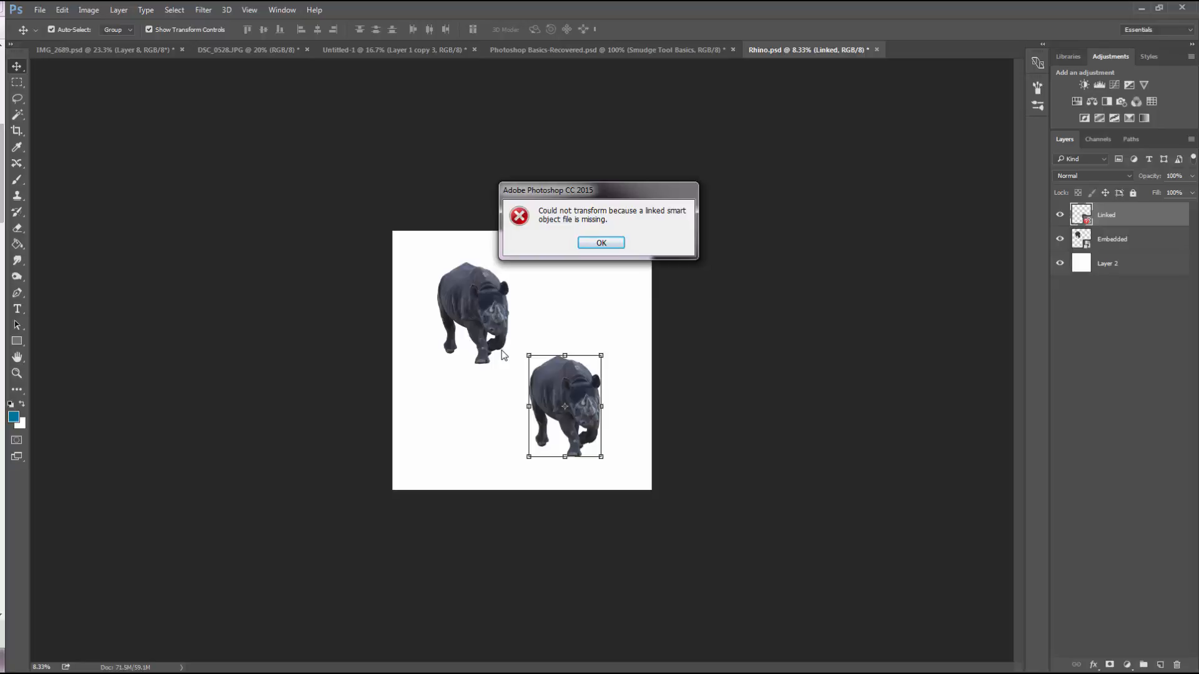
{"action": "left_click", "coordinate": [603, 244]}
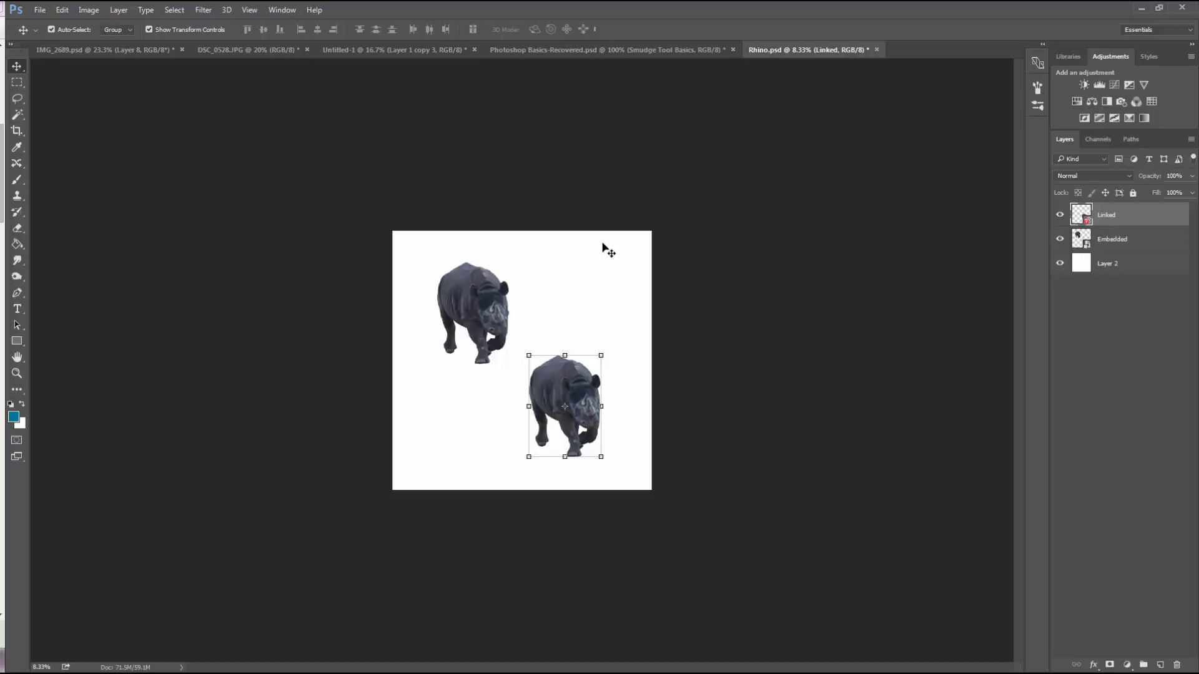
Rasterize the Linked layer to turn the smart object with the missing source into ordinary pixels.
{"action": "right_click", "coordinate": [1119, 216]}
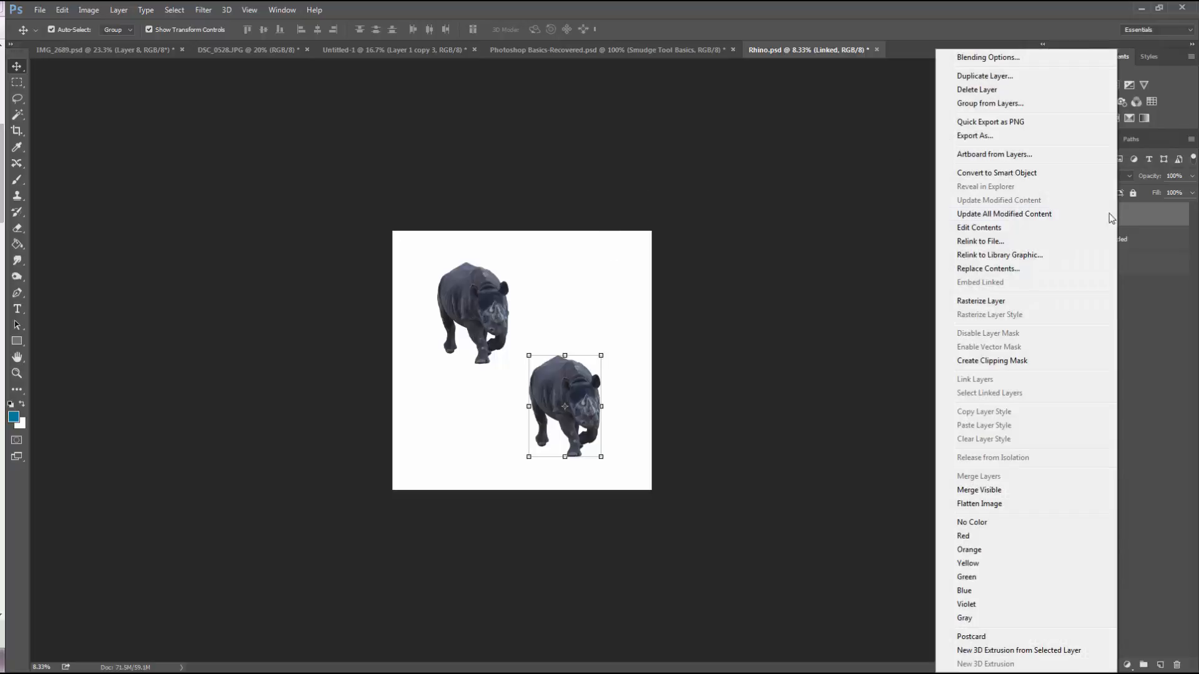
{"action": "left_click", "coordinate": [1037, 301]}
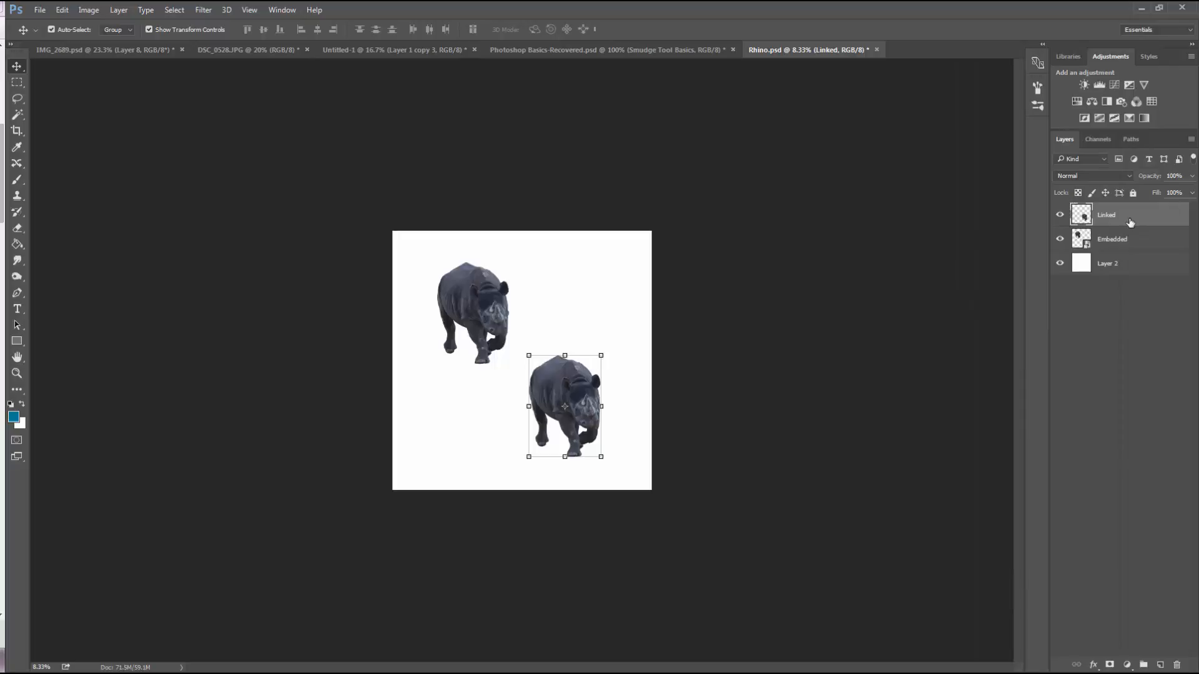